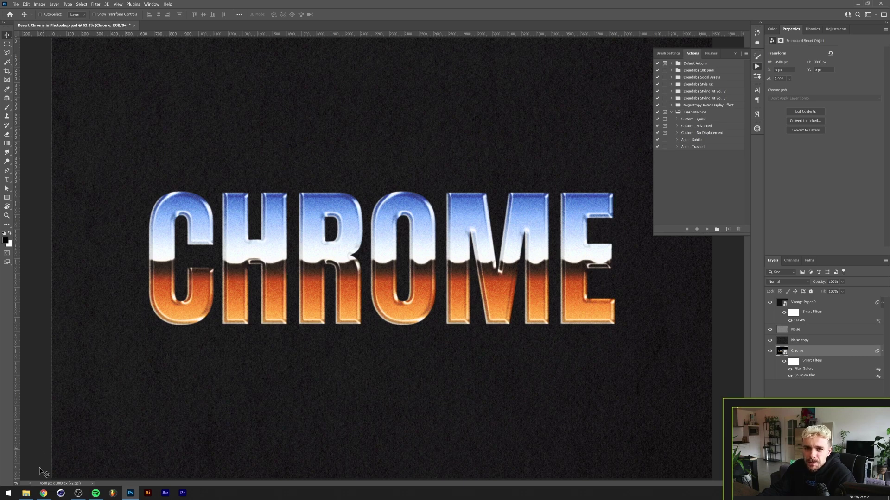
# Switch to Chrome, open desertchrome.tumblr.com in a maximised window and browse its examples of desert chrome lettering
pyautogui.moveTo(42, 496)
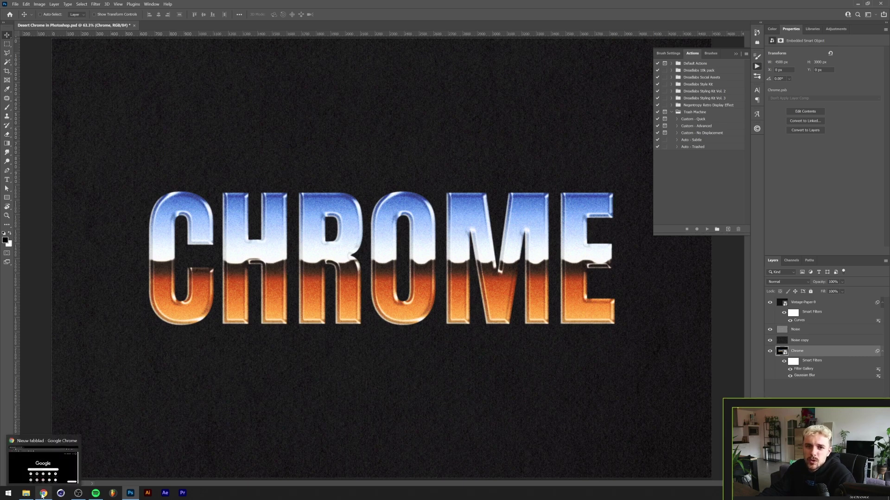
pyautogui.click(43, 485)
pyautogui.write('deser')
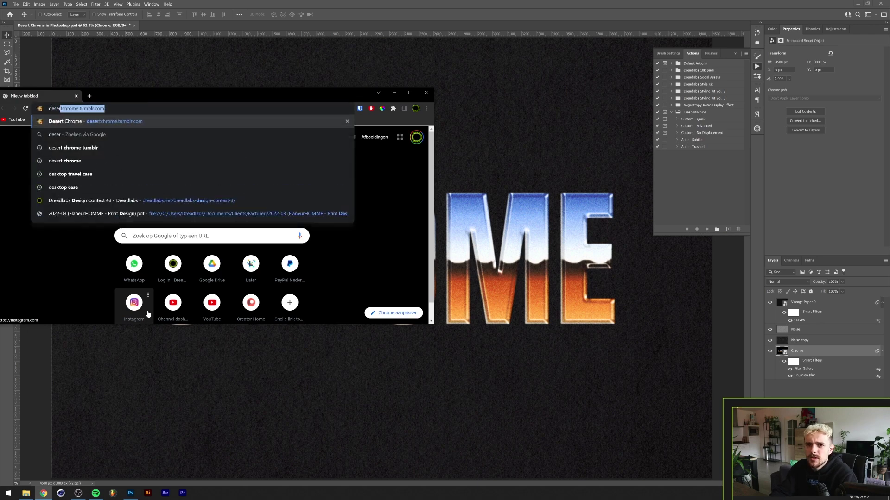
pyautogui.press('Return')
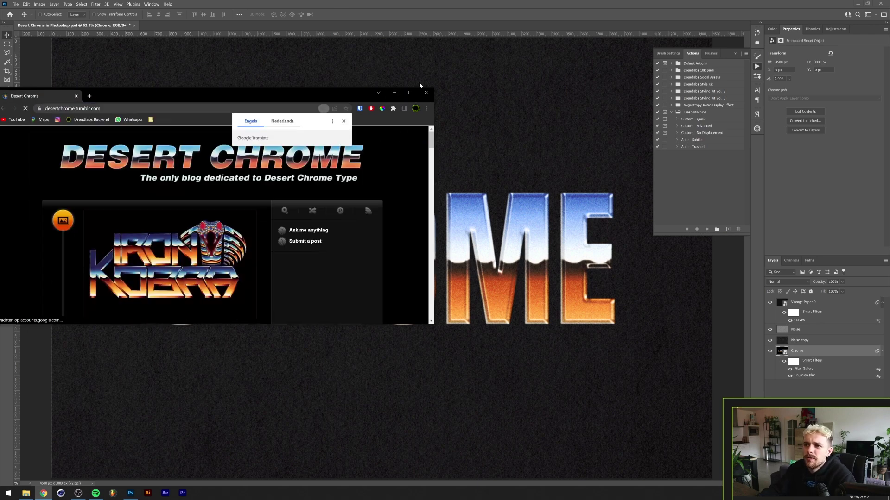
pyautogui.click(409, 93)
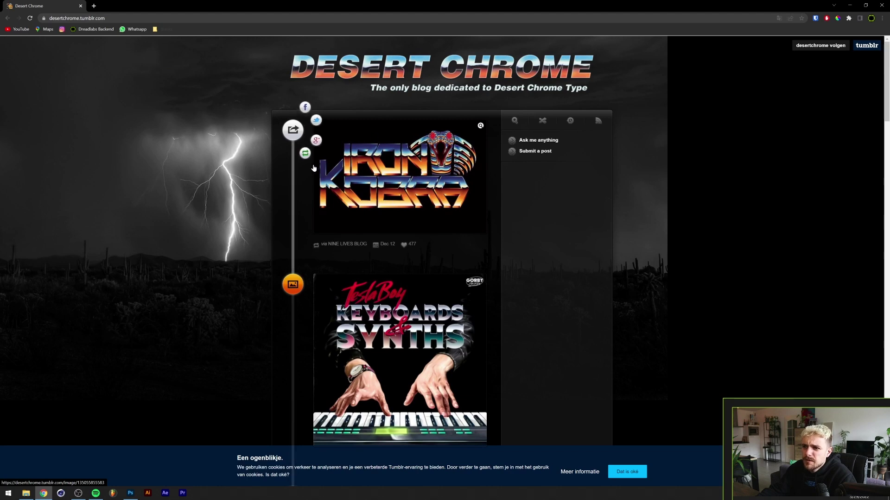
pyautogui.scroll(-4, 394, 194)
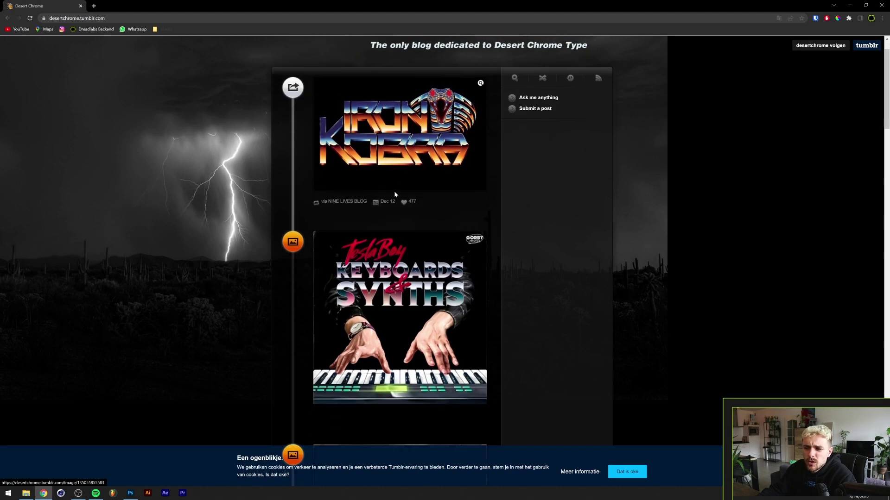
pyautogui.scroll(-1, 411, 262)
pyautogui.scroll(4, 370, 194)
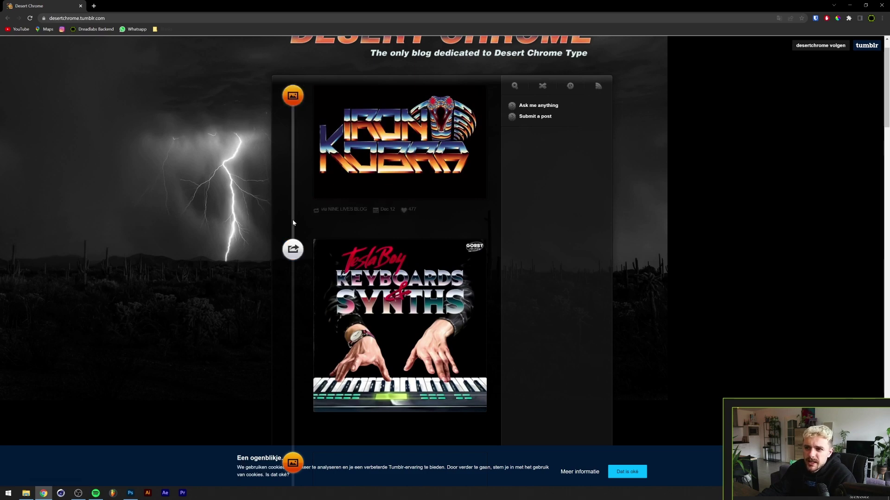
pyautogui.scroll(-10, 324, 246)
pyautogui.scroll(-1, 324, 246)
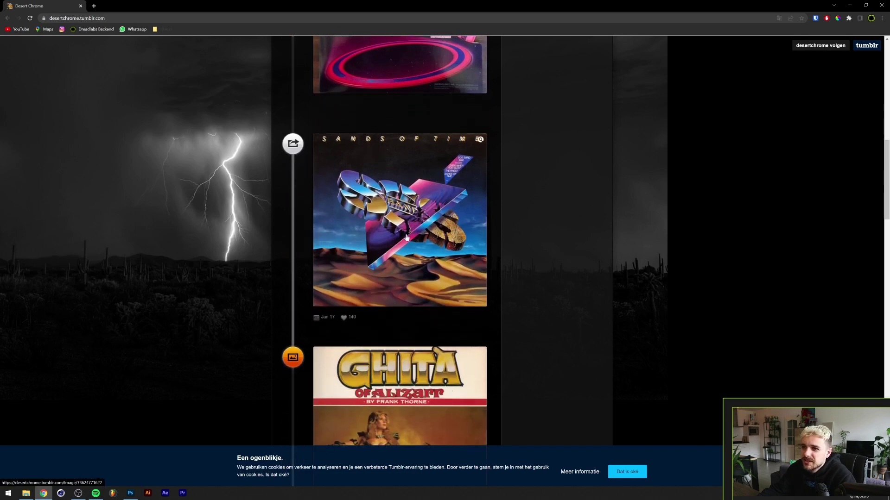
# Return to Photoshop and open the contents of the Chrome smart object for editing
pyautogui.click(852, 5)
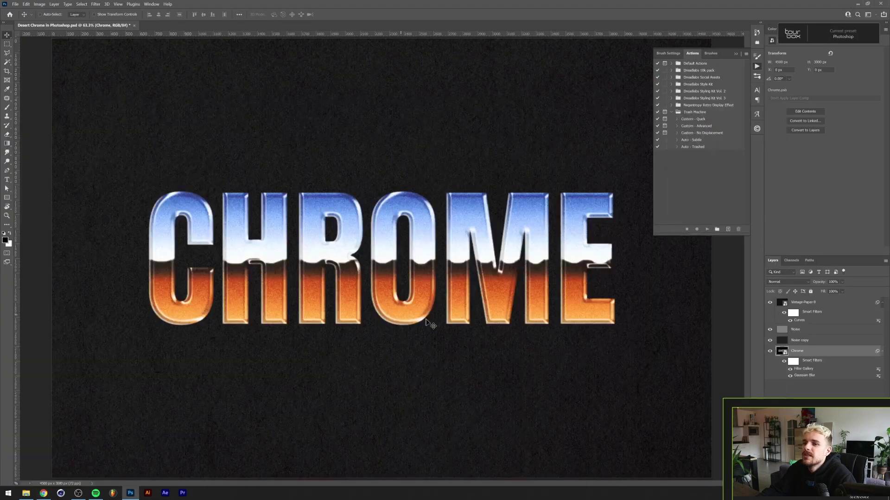
pyautogui.scroll(-4, 496, 302)
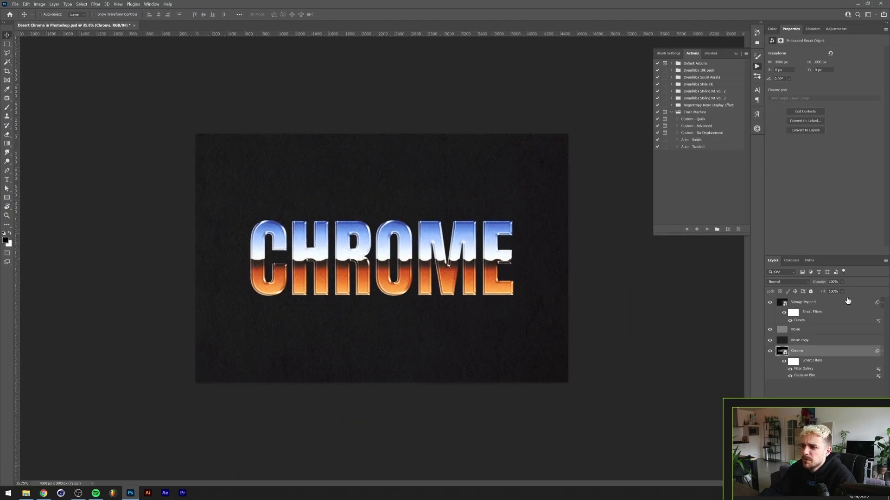
pyautogui.doubleClick(781, 352)
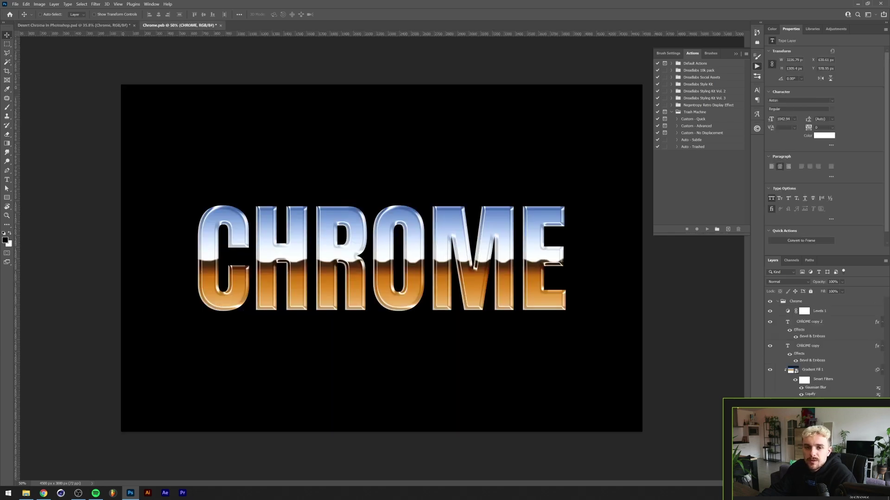
# Duplicate the plain CHROME text layer into a new document named Chrome
pyautogui.click(885, 260)
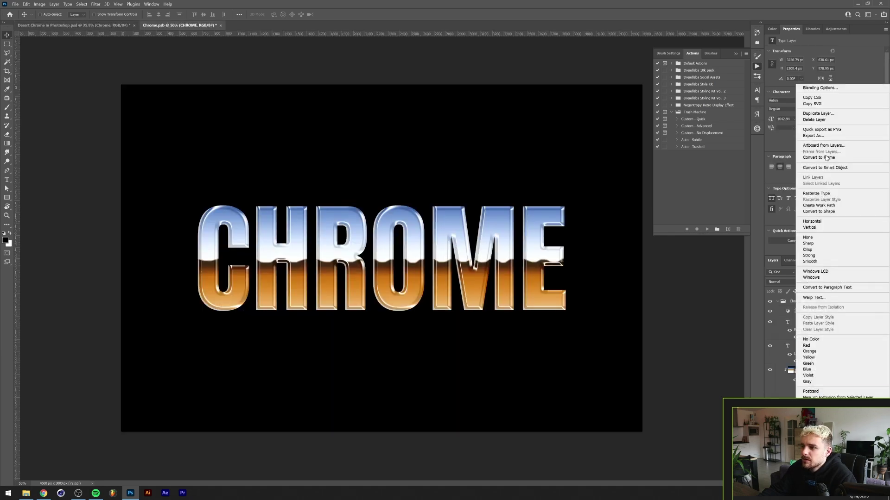
pyautogui.click(816, 114)
pyautogui.click(438, 136)
pyautogui.click(438, 156)
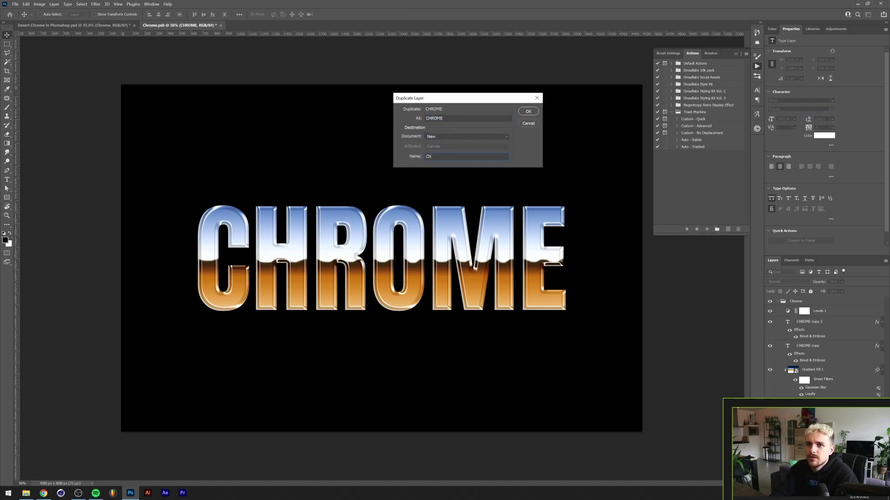
pyautogui.press('Return')
# Name the black layer below the text Background and select the CHROME text layer
pyautogui.doubleClick(799, 313)
pyautogui.write('Background')
pyautogui.click(780, 302)
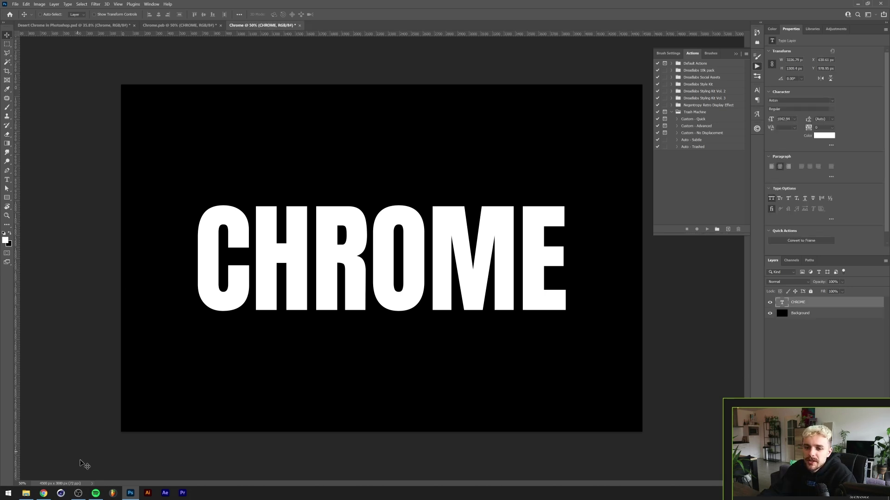
# Switch to Chrome to study the Iron Kobra lettering at the start of the blog, and return to Photoshop
pyautogui.click(43, 493)
pyautogui.scroll(15, 273, 259)
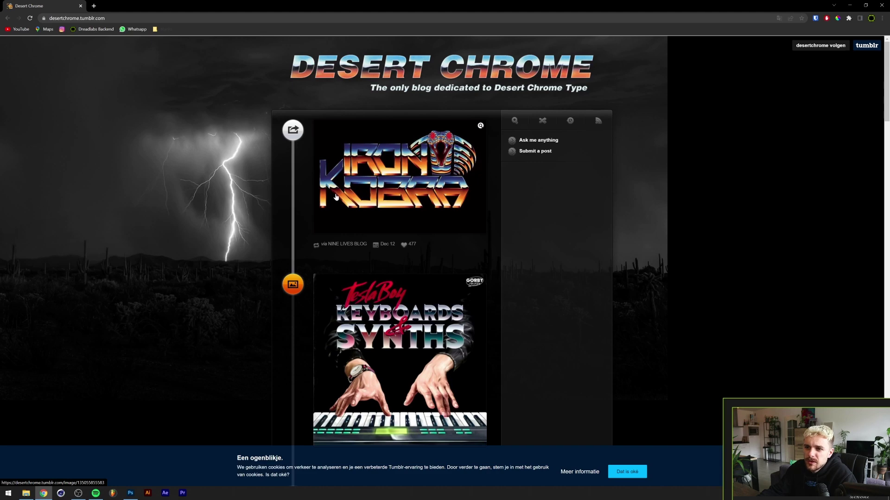
pyautogui.click(130, 495)
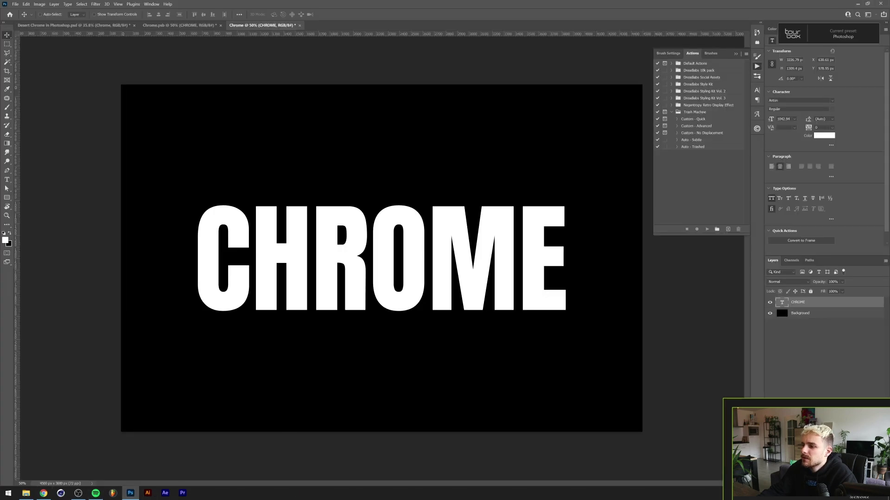
# Add a gradient fill layer above the CHROME text using the Foreground to Background preset from Basics
pyautogui.click(829, 482)
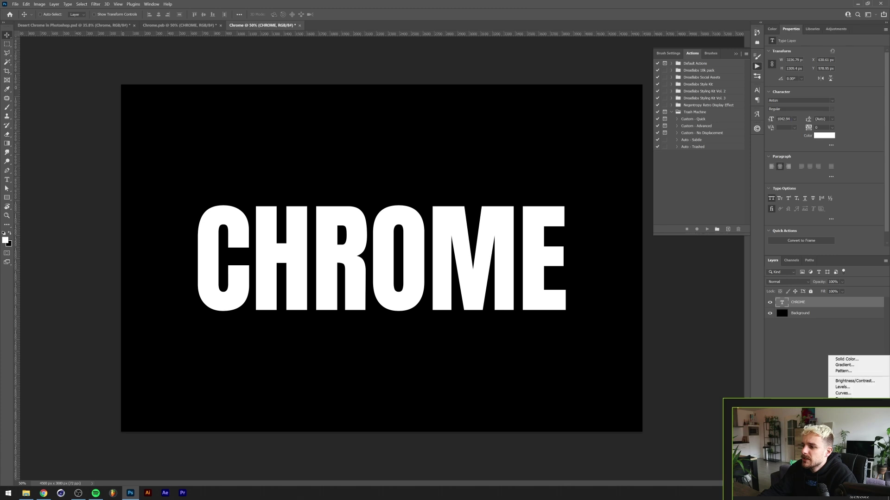
pyautogui.click(851, 369)
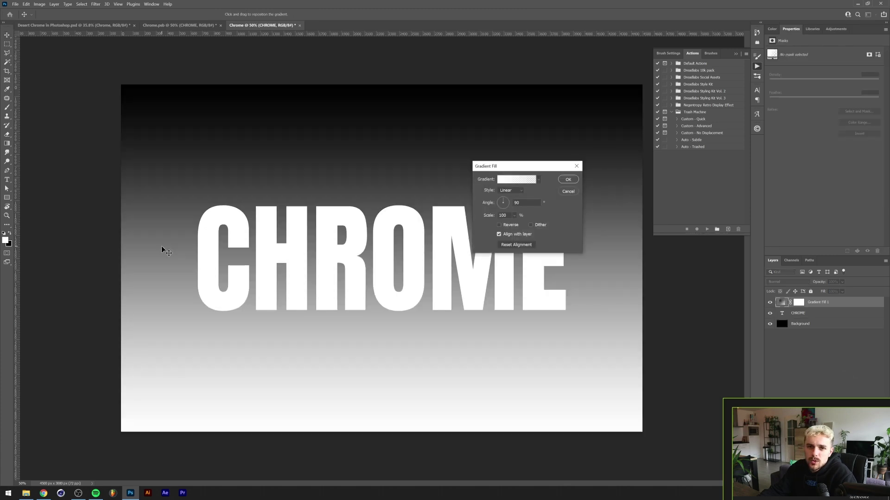
pyautogui.click(527, 184)
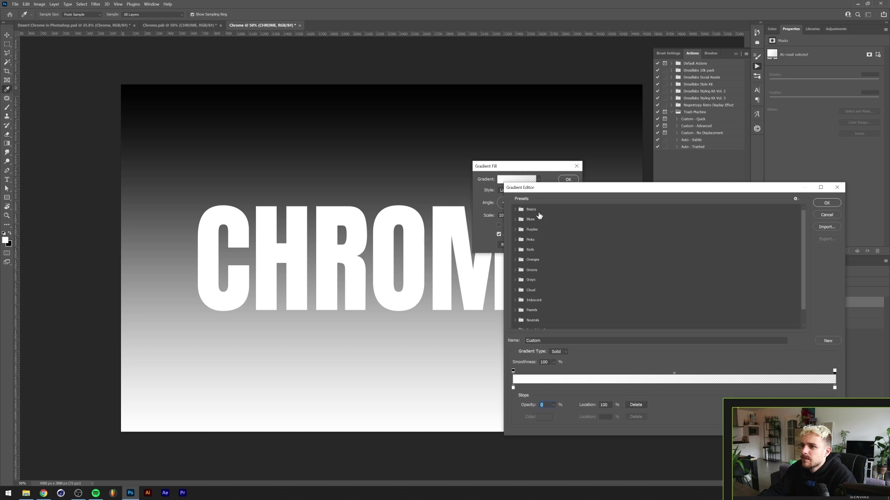
pyautogui.click(516, 210)
pyautogui.click(524, 220)
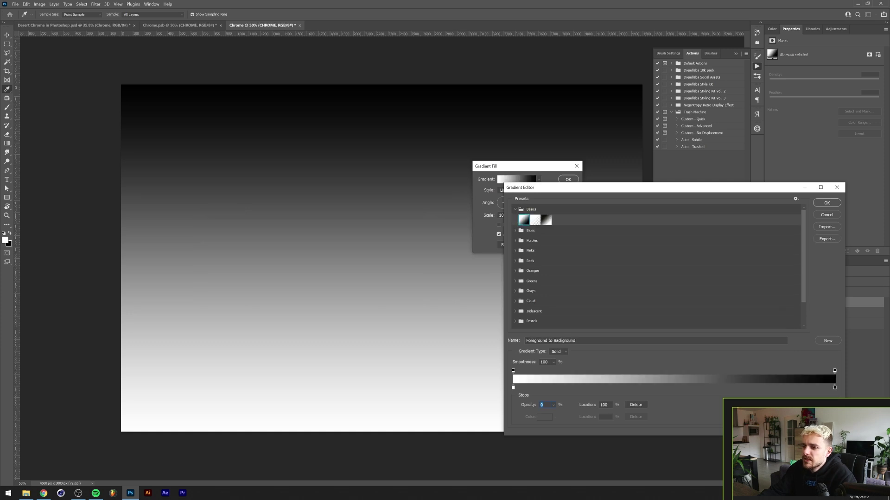
# Move the Gradient Editor aside and change the gradient's black end stop to dark navy 0a1349
pyautogui.moveTo(590, 187); pyautogui.dragTo(278, 130)
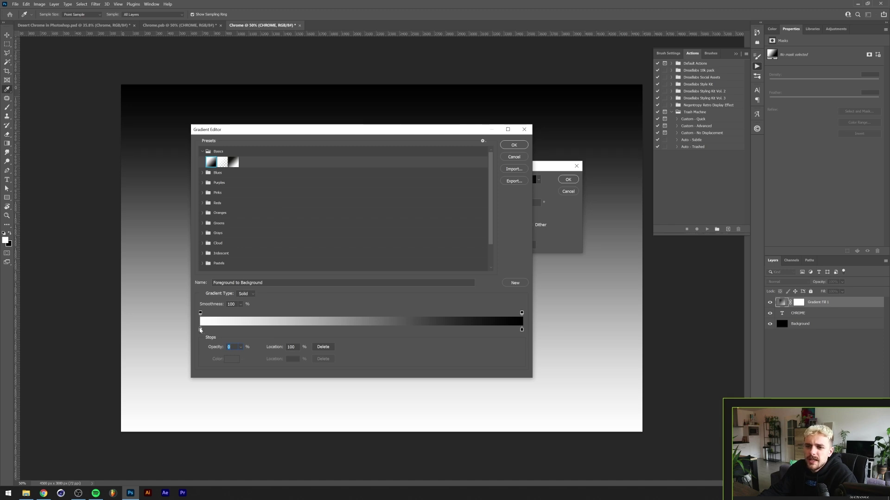
pyautogui.doubleClick(522, 330)
pyautogui.moveTo(634, 305); pyautogui.dragTo(632, 297)
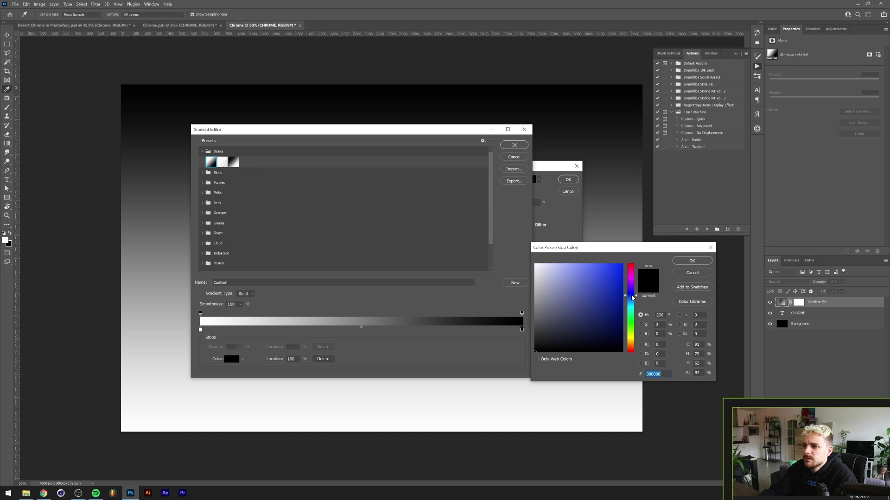
pyautogui.click(611, 298)
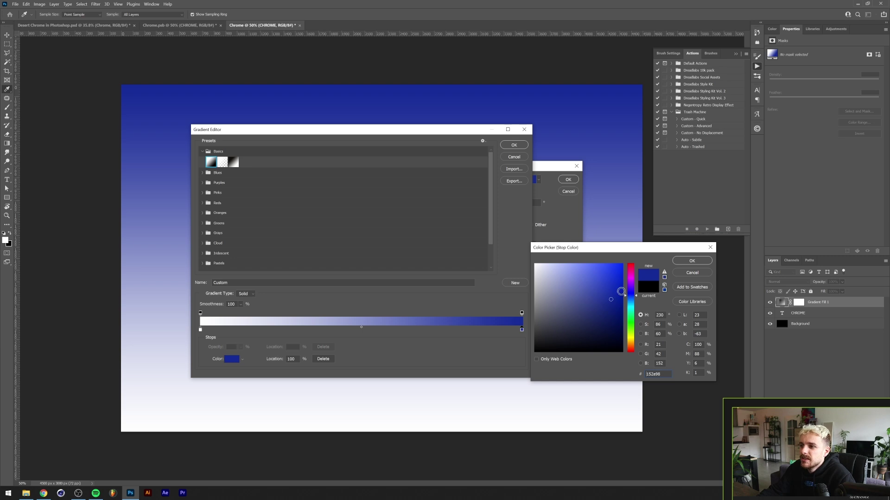
pyautogui.moveTo(615, 303)
pyautogui.mouseDown()
pyautogui.moveTo(605, 319)
pyautogui.moveTo(634, 294)
pyautogui.moveTo(611, 328)
pyautogui.mouseUp()
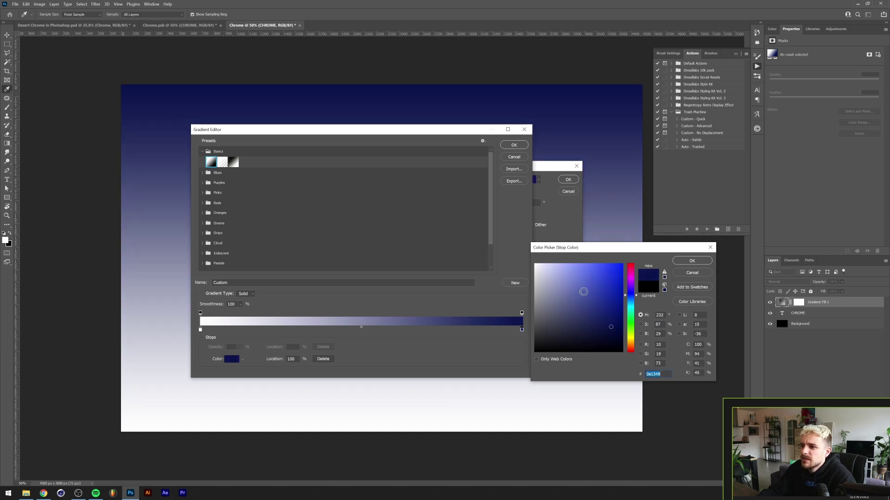
pyautogui.click(692, 261)
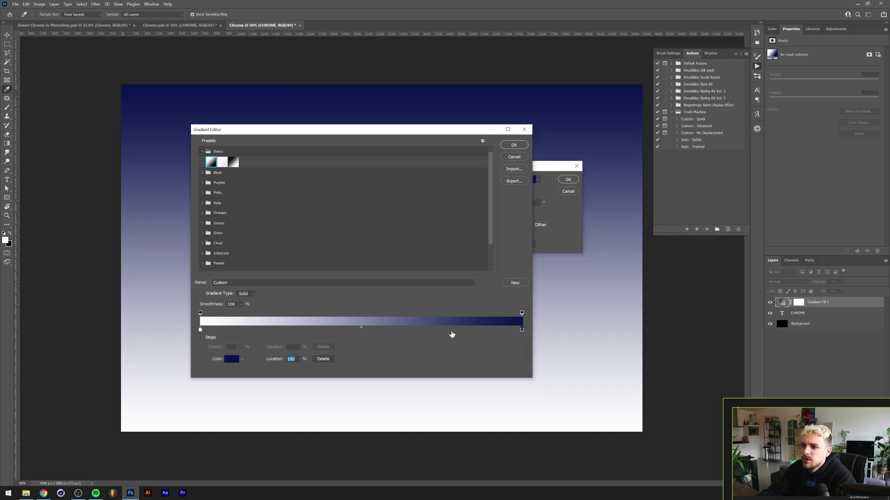
# Add a colour stop at 78% of the gradient and set it to bright blue 5469e9
pyautogui.click(452, 334)
pyautogui.doubleClick(451, 330)
pyautogui.moveTo(611, 327)
pyautogui.mouseDown()
pyautogui.moveTo(574, 273)
pyautogui.moveTo(590, 271)
pyautogui.mouseUp()
pyautogui.click(587, 274)
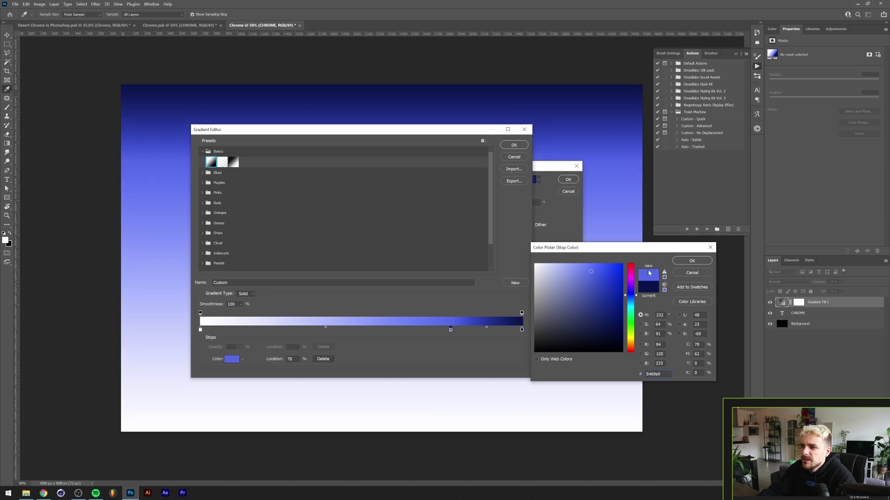
pyautogui.click(693, 261)
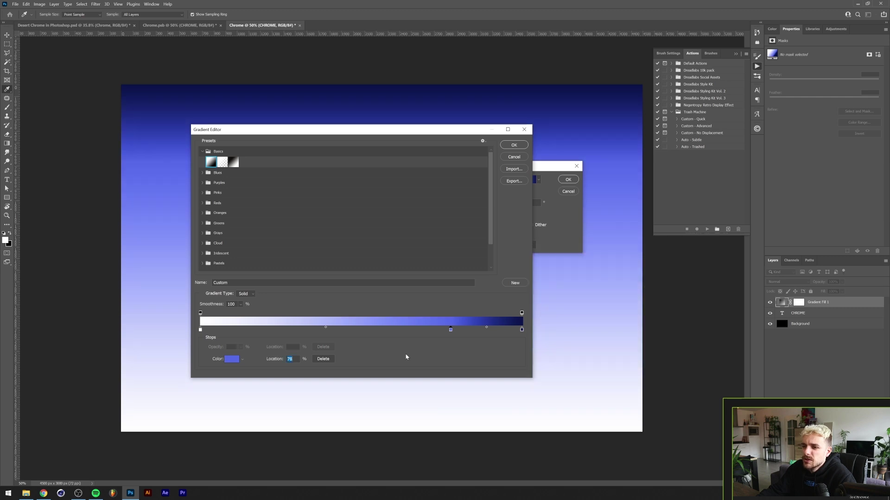
# Add a colour stop at 54% of the gradient and set it to white ffffff
pyautogui.click(375, 332)
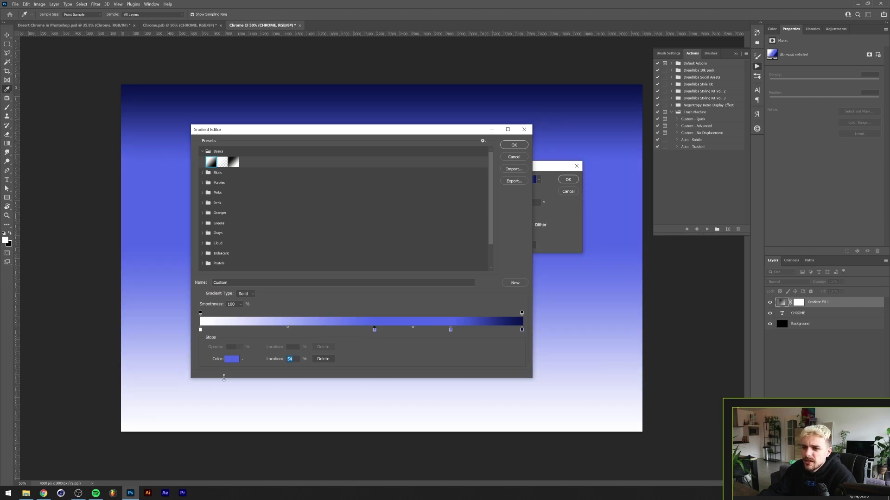
pyautogui.click(230, 360)
pyautogui.write('ffffff')
pyautogui.press('Return')
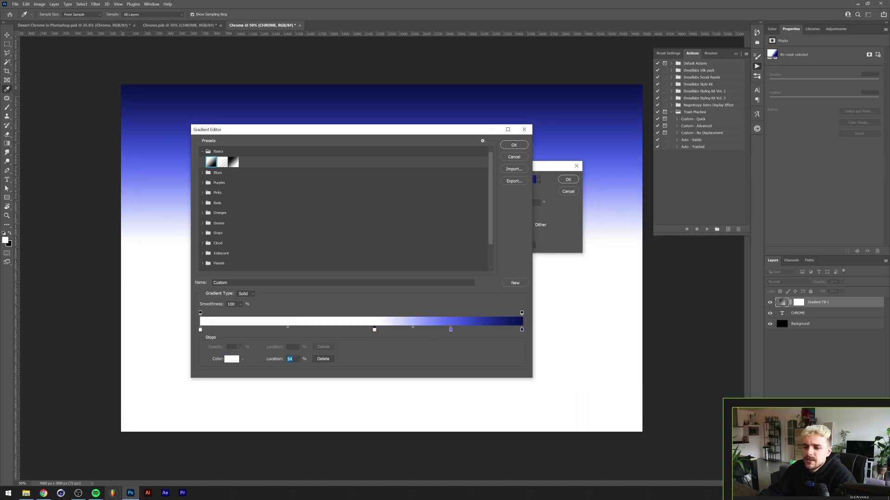
# Switch to Chrome, examine the blue-to-orange transitions in the enlarged Iron Kobra lettering, and return to Photoshop
pyautogui.click(43, 493)
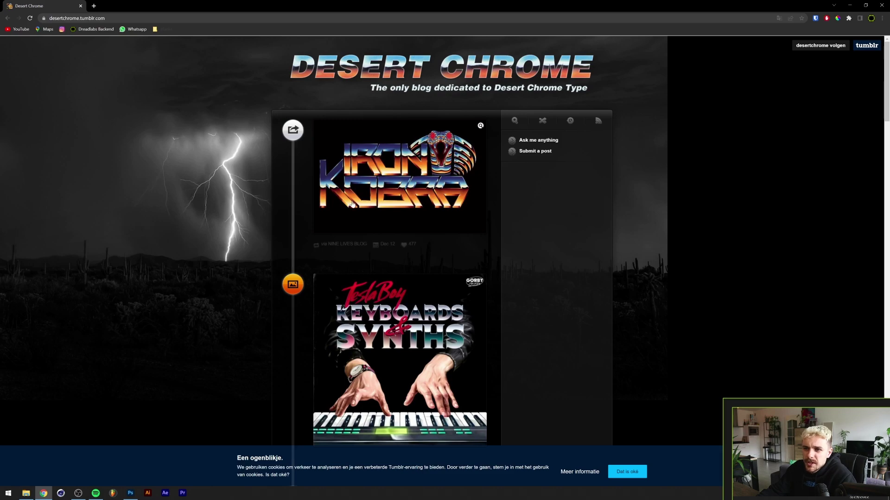
pyautogui.keyDown('ctrl'); pyautogui.scroll(8, 326, 185); pyautogui.keyUp('ctrl')
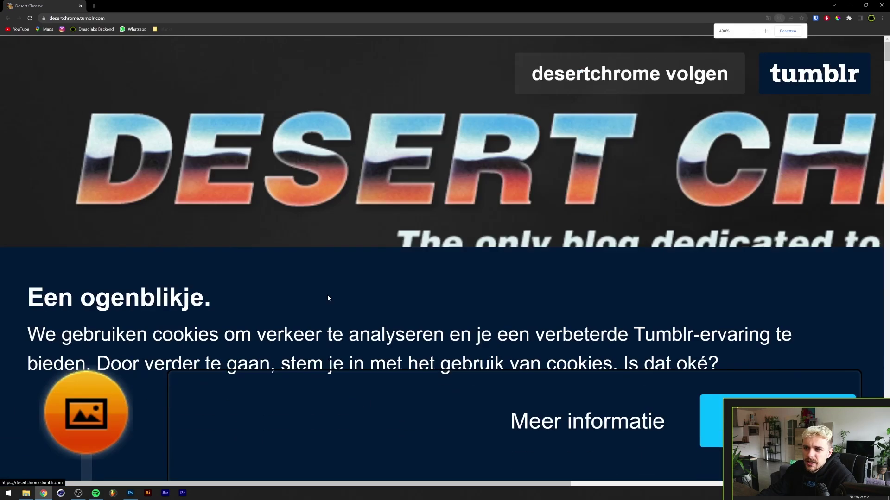
pyautogui.scroll(-9, 328, 298)
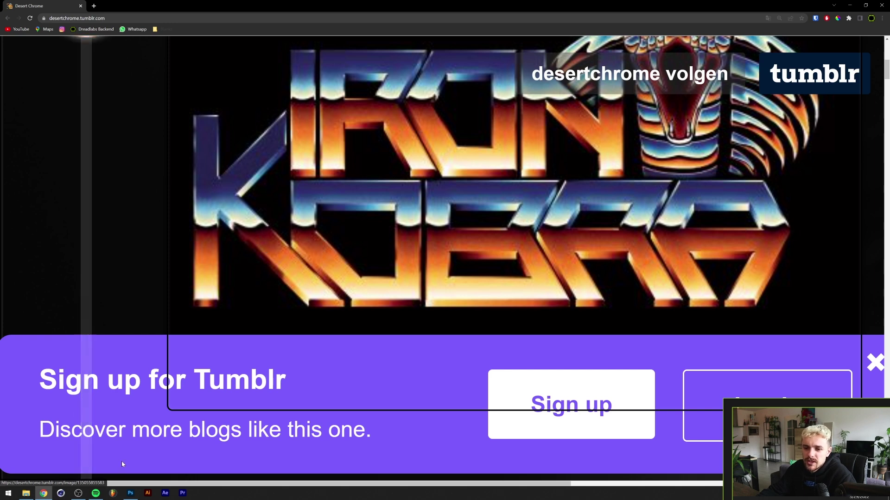
pyautogui.click(130, 493)
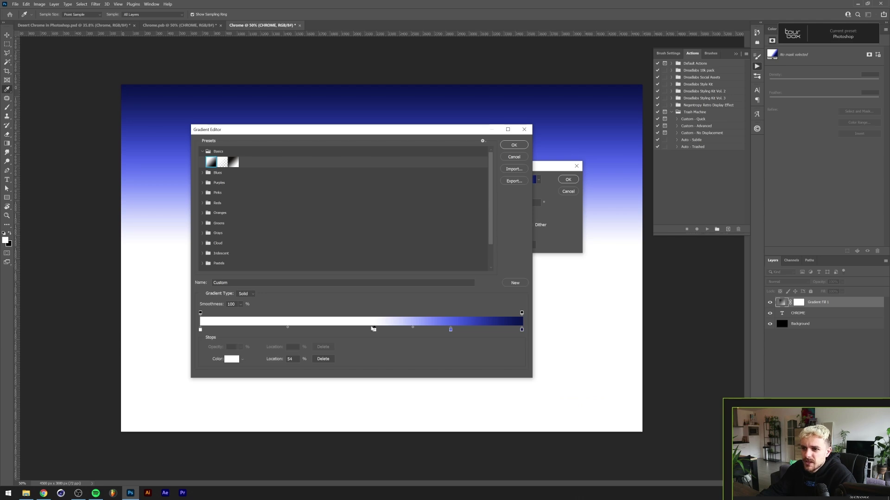
# Recolour the 54% gradient stop to warm off-white fff7e9 and move it to about the middle of the gradient
pyautogui.click(231, 359)
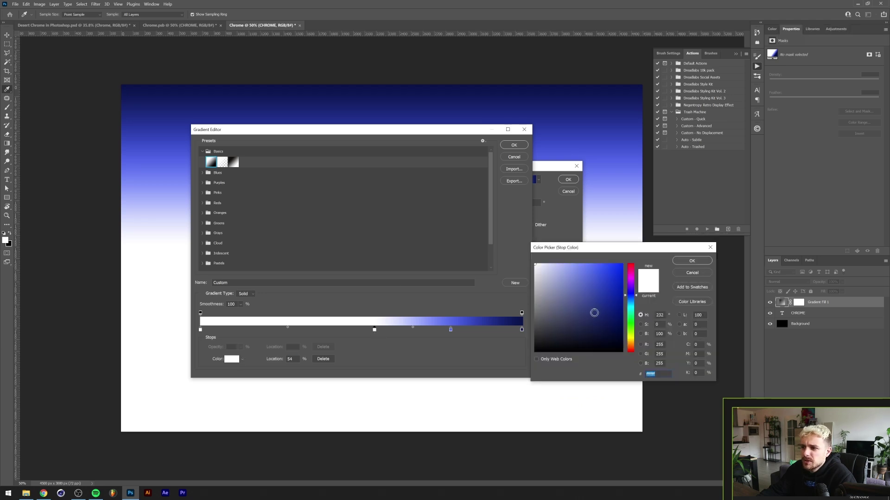
pyautogui.click(632, 344)
pyautogui.moveTo(563, 276); pyautogui.dragTo(542, 257)
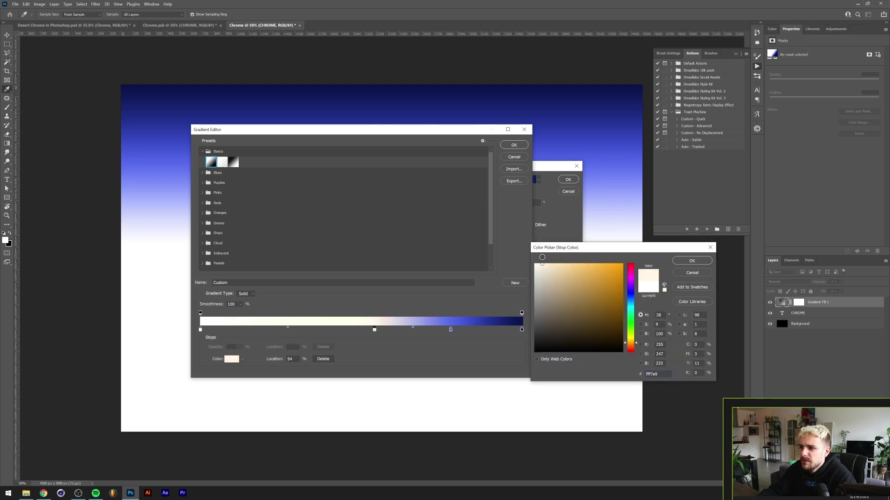
pyautogui.click(708, 261)
pyautogui.moveTo(374, 329); pyautogui.dragTo(361, 329)
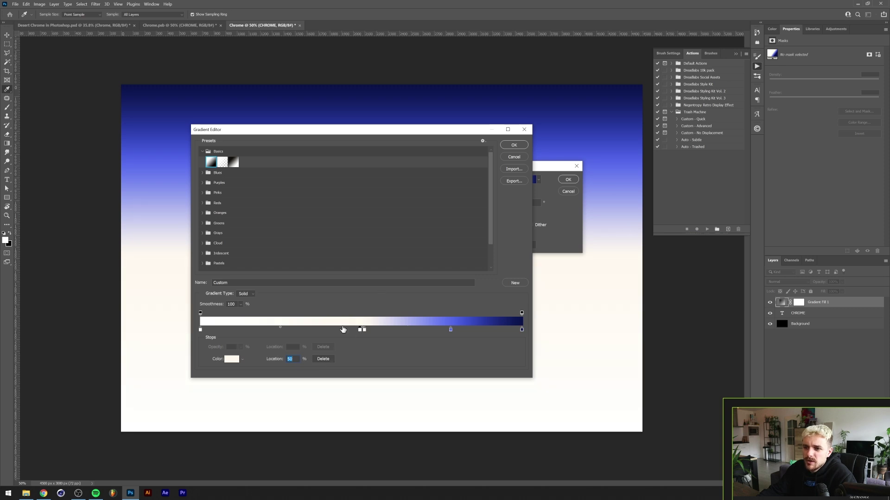
# Recolour the 50% gradient stop to very dark brown 1d1100 and move it to 51%, against the off-white stop
pyautogui.doubleClick(361, 330)
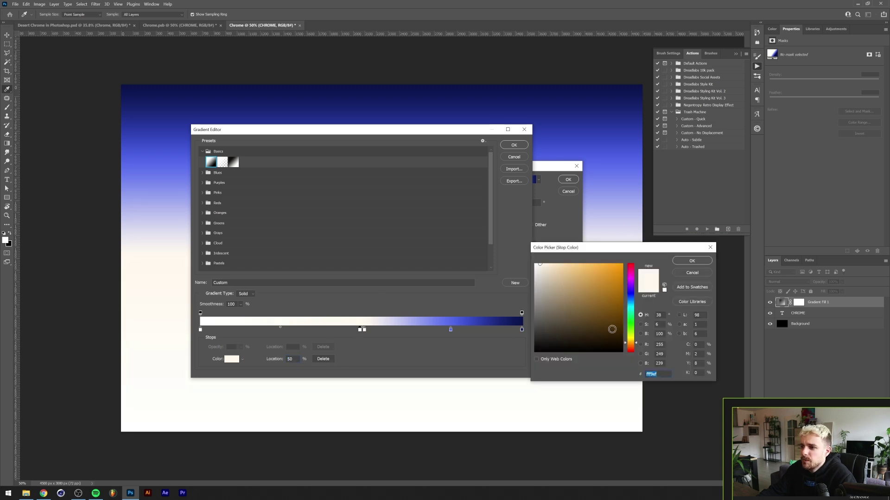
pyautogui.moveTo(624, 345)
pyautogui.mouseDown()
pyautogui.moveTo(620, 336)
pyautogui.moveTo(622, 342)
pyautogui.mouseUp()
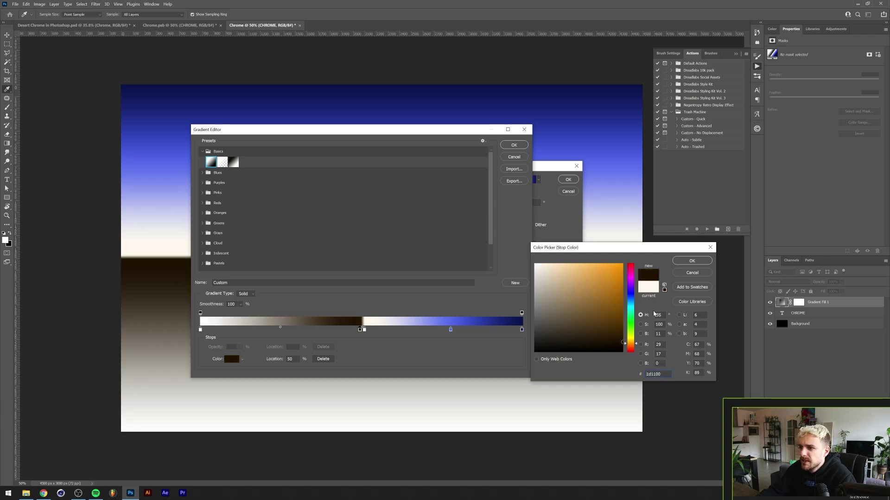
pyautogui.click(691, 263)
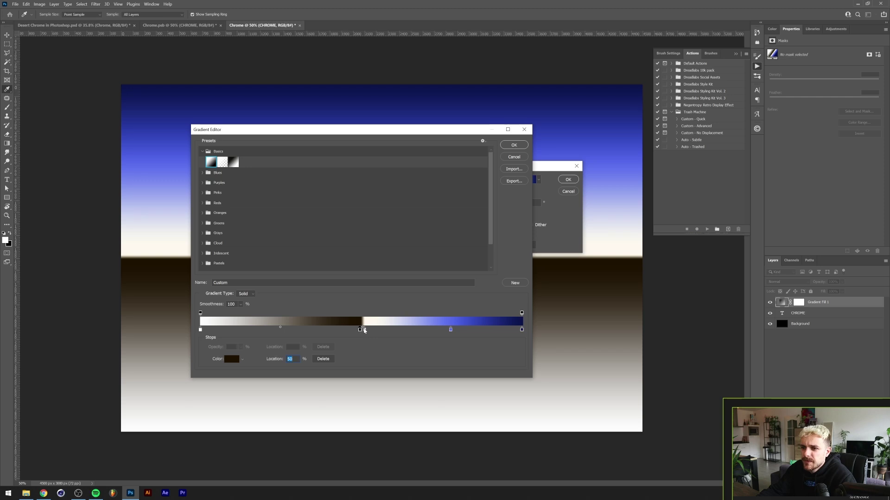
pyautogui.moveTo(359, 330); pyautogui.dragTo(364, 332)
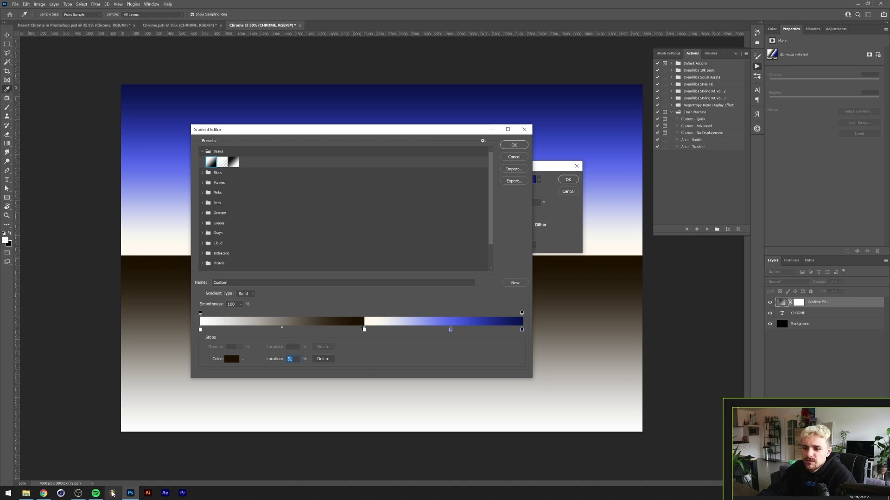
# Check the reference lettering in Chrome, return to Photoshop, and add a medium-dark brown colour stop at 44% of the gradient
pyautogui.click(42, 494)
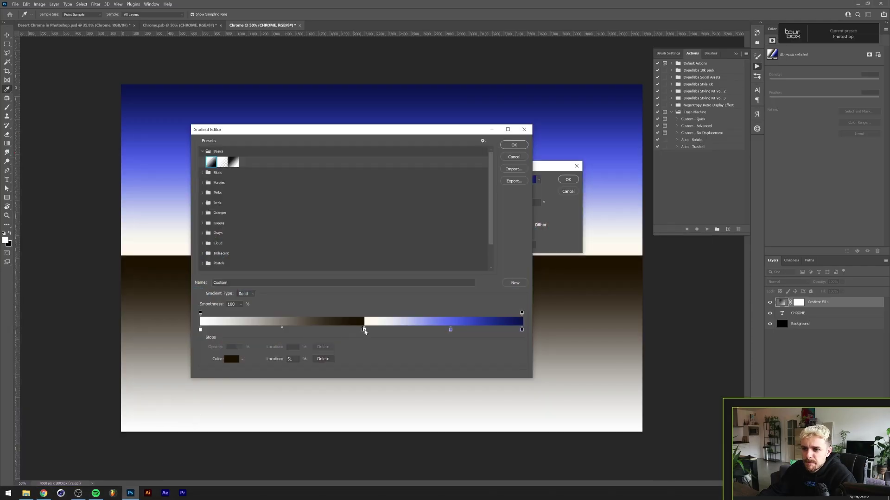
pyautogui.click(261, 339)
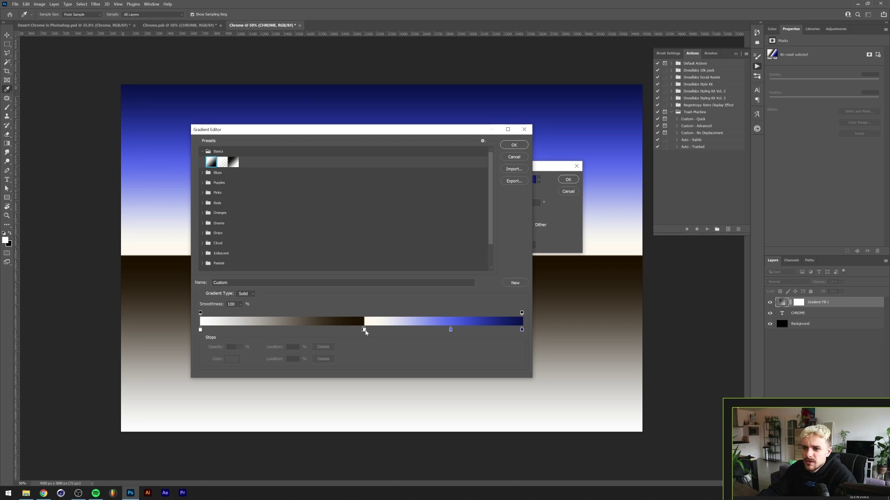
pyautogui.moveTo(326, 329); pyautogui.dragTo(342, 331)
pyautogui.click(231, 359)
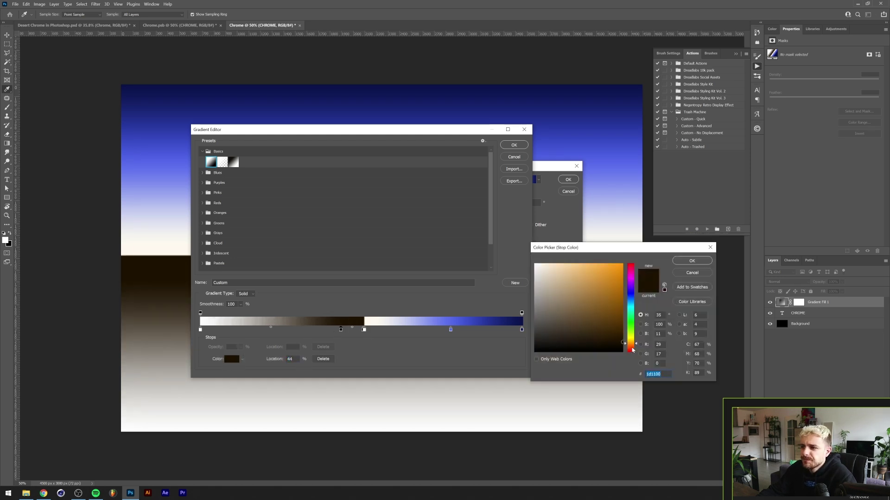
pyautogui.moveTo(617, 329); pyautogui.dragTo(622, 321)
pyautogui.click(686, 261)
# Add a colour stop at 24% of the gradient and set it to golden orange
pyautogui.click(277, 330)
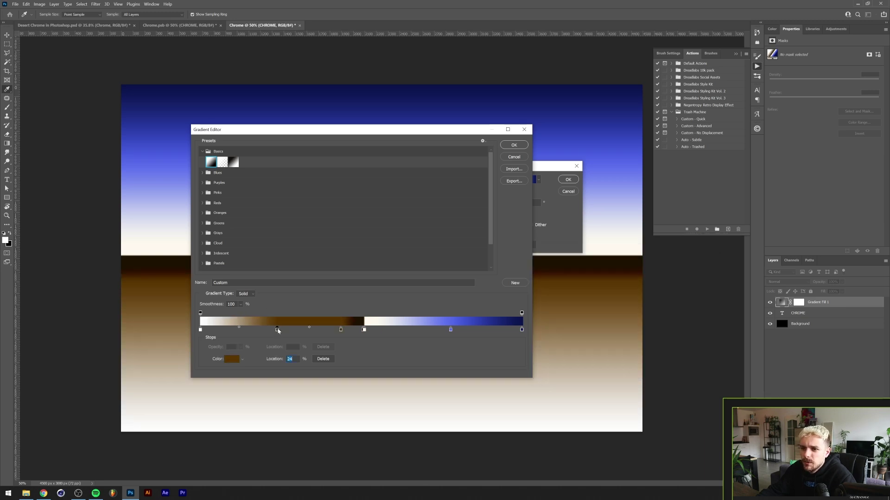
pyautogui.click(232, 359)
pyautogui.click(631, 343)
pyautogui.moveTo(622, 330); pyautogui.dragTo(619, 305)
pyautogui.moveTo(624, 294); pyautogui.dragTo(621, 289)
pyautogui.click(680, 262)
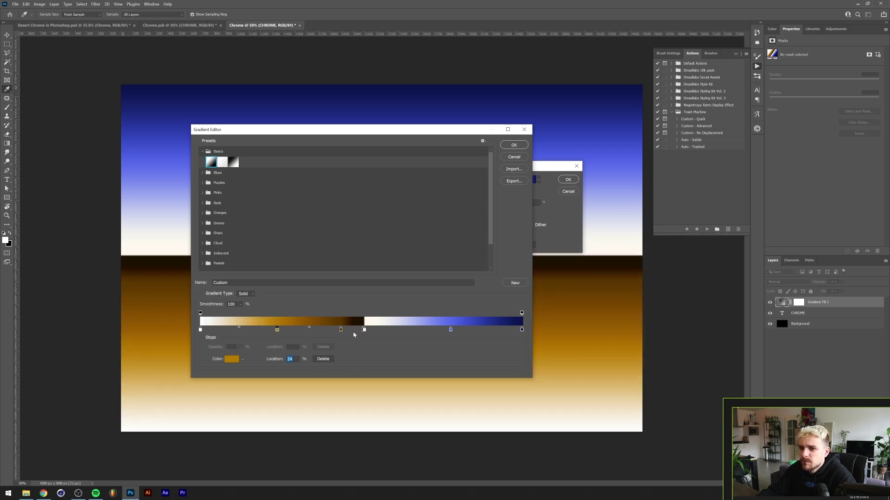
# Set the 0% gradient stop to warm off-white, RGB 249, 244, 235, and apply the finished gradient fill
pyautogui.click(200, 329)
pyautogui.click(234, 361)
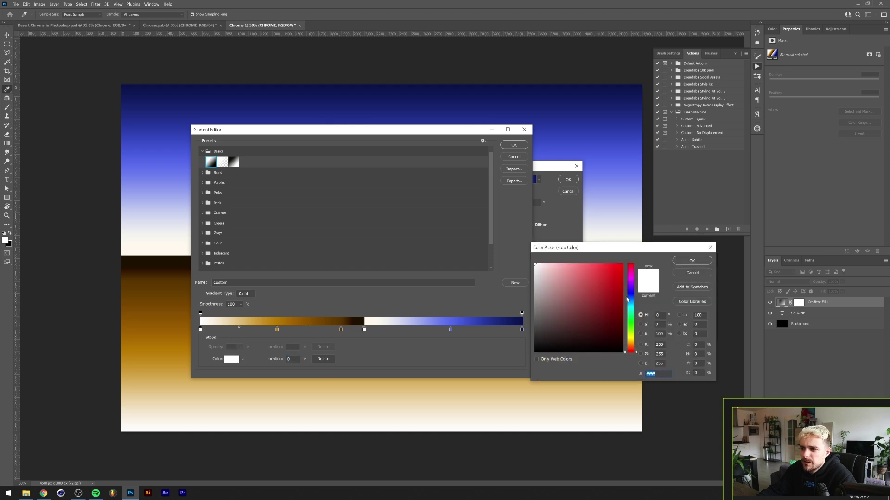
pyautogui.click(629, 347)
pyautogui.click(537, 265)
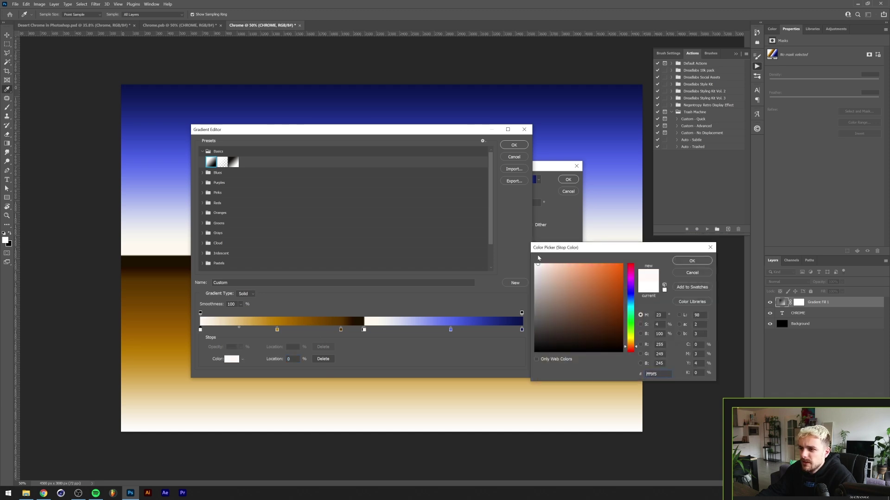
pyautogui.moveTo(631, 347); pyautogui.dragTo(633, 345)
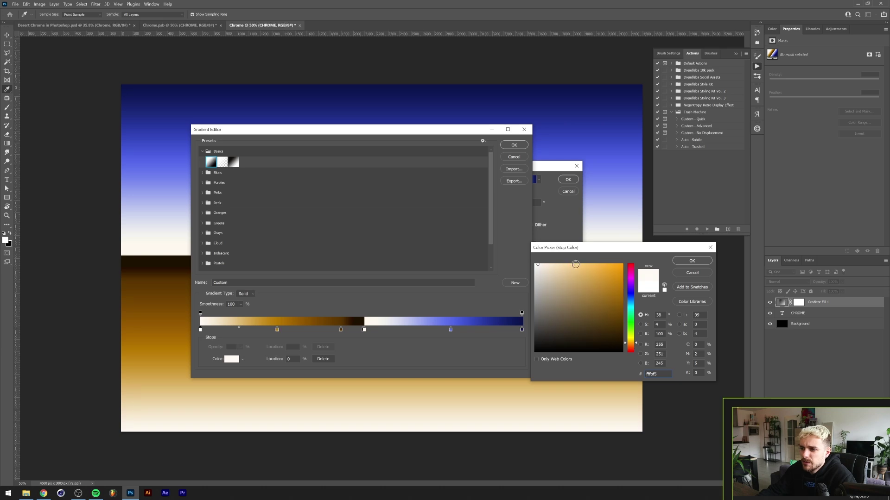
pyautogui.moveTo(537, 265); pyautogui.dragTo(540, 265)
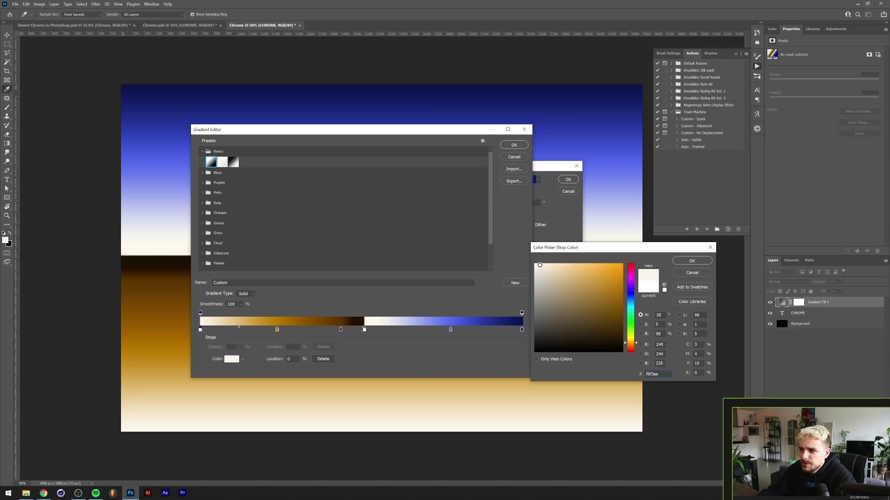
pyautogui.click(692, 261)
pyautogui.click(515, 145)
pyautogui.click(568, 180)
# Clip the gradient fill layer to the CHROME text layer with a clipping mask
pyautogui.press('v')
pyautogui.hotkey('ctrl', '-')
pyautogui.hotkey('ctrl', '-')
pyautogui.scroll(2, 304, 321)
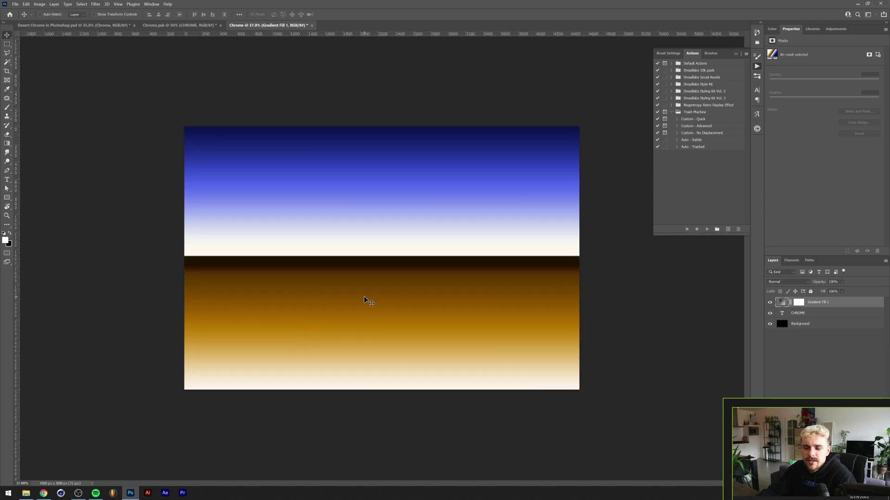
pyautogui.rightClick(848, 305)
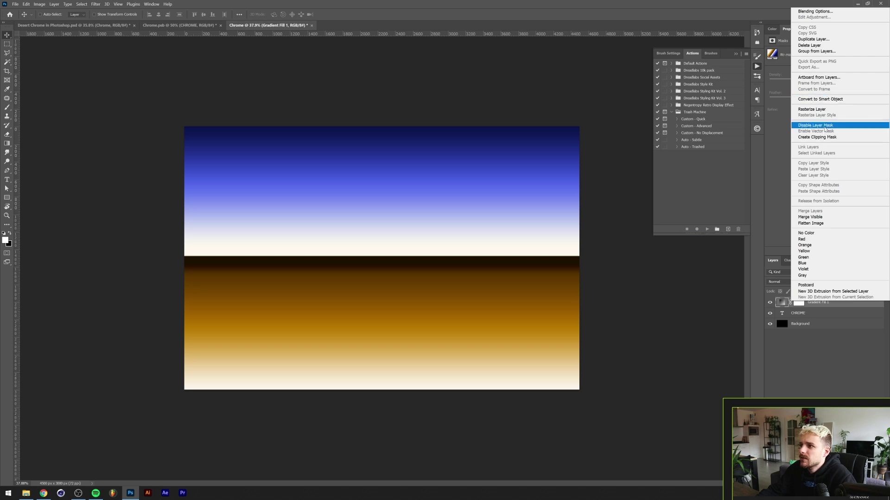
pyautogui.click(819, 137)
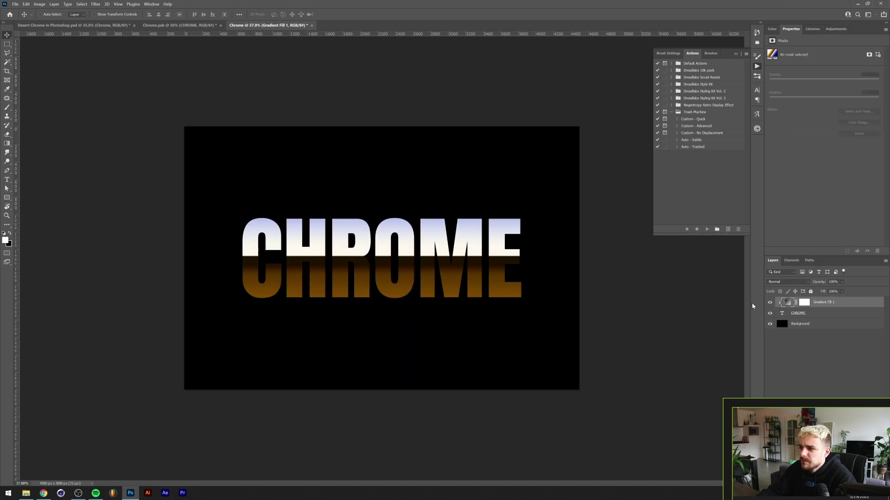
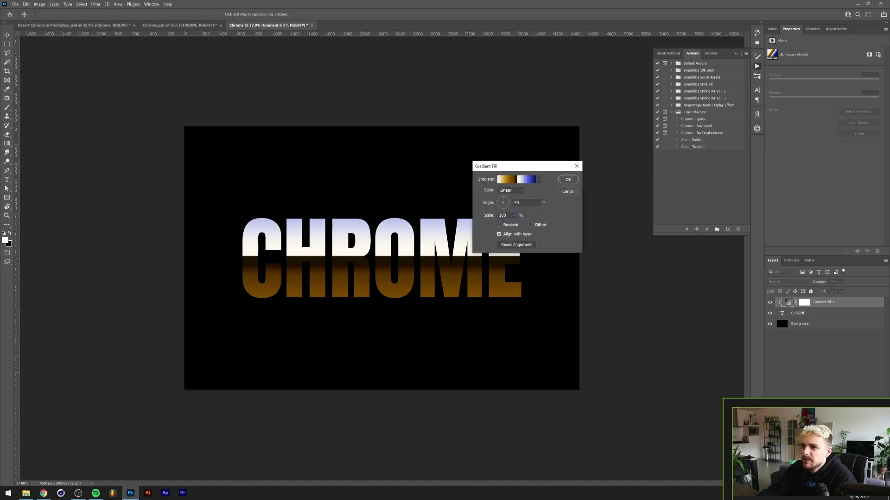
# Reduce the gradient fill's scale to 30% so the whole blue-to-gold range fits inside the letters
pyautogui.hotkey('shift', 'Down')
pyautogui.hotkey('shift', 'Down')
pyautogui.hotkey('shift', 'Down')
pyautogui.hotkey('shift', 'Down')
pyautogui.hotkey('shift', 'Down')
pyautogui.hotkey('shift', 'Down')
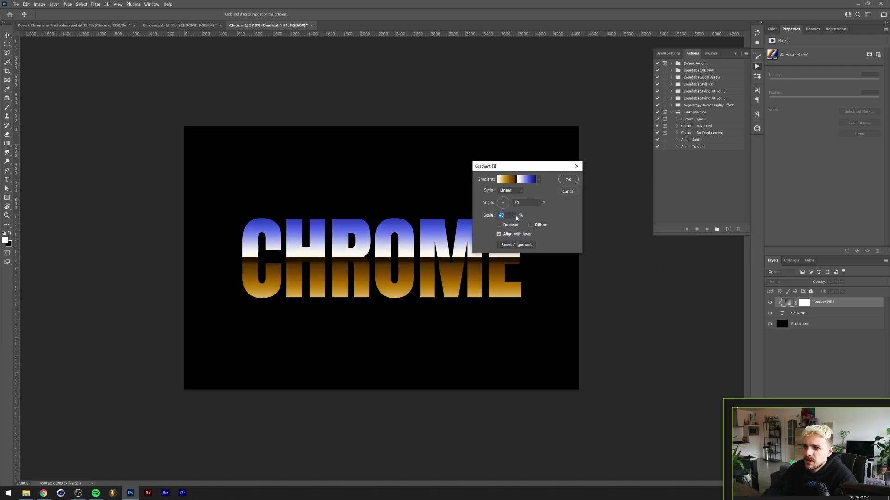
pyautogui.hotkey('shift', 'Down')
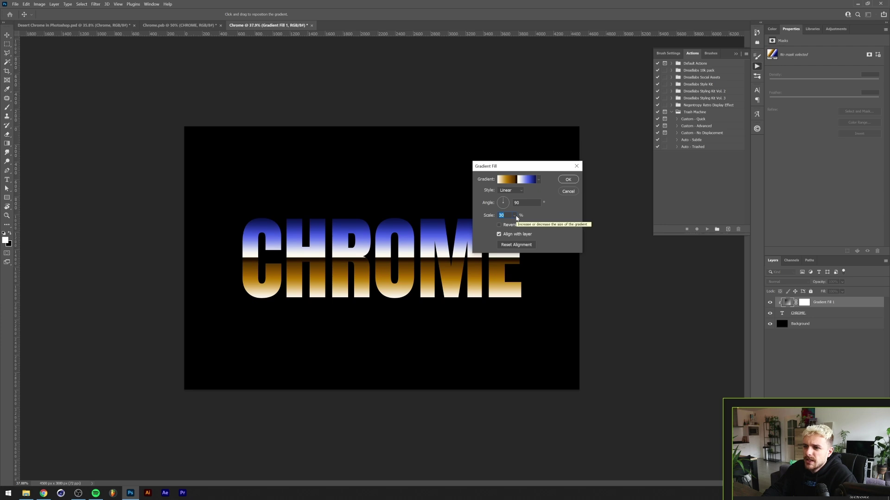
pyautogui.press('Return')
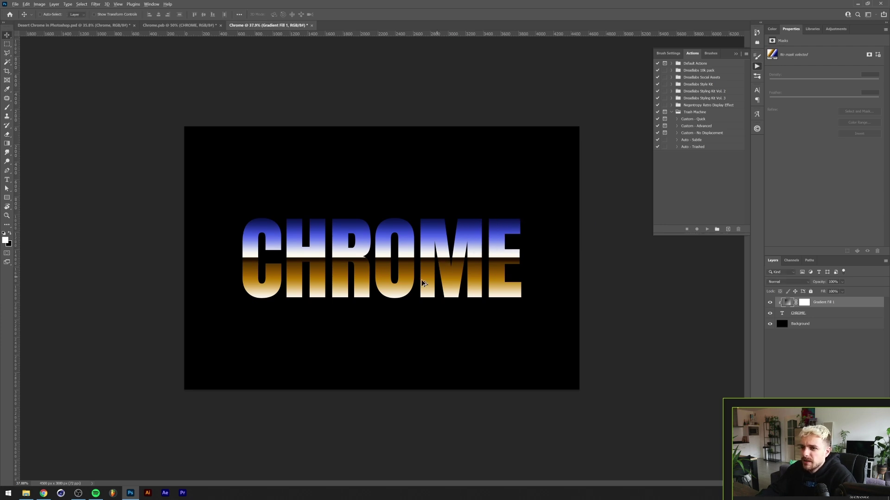
# Compare the lettering with the finished Chrome.psb document, and convert the gradient fill layer to a smart object
pyautogui.scroll(3, 421, 279)
pyautogui.scroll(-2, 421, 280)
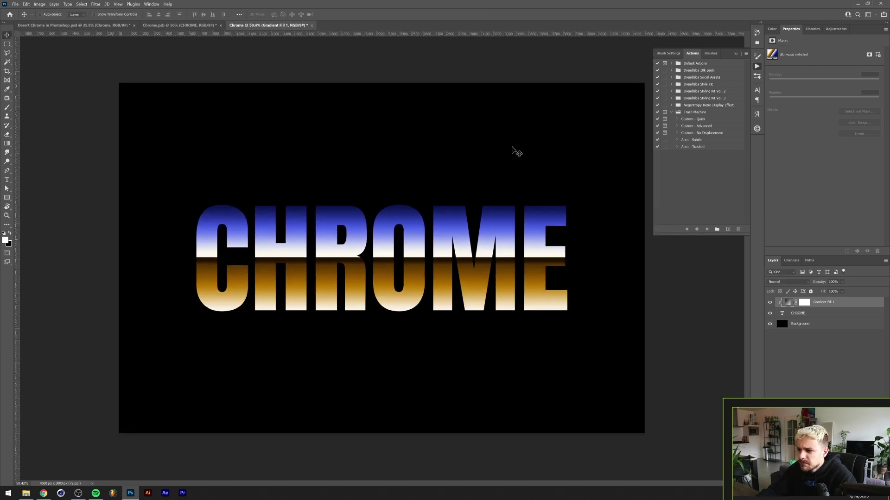
pyautogui.click(181, 26)
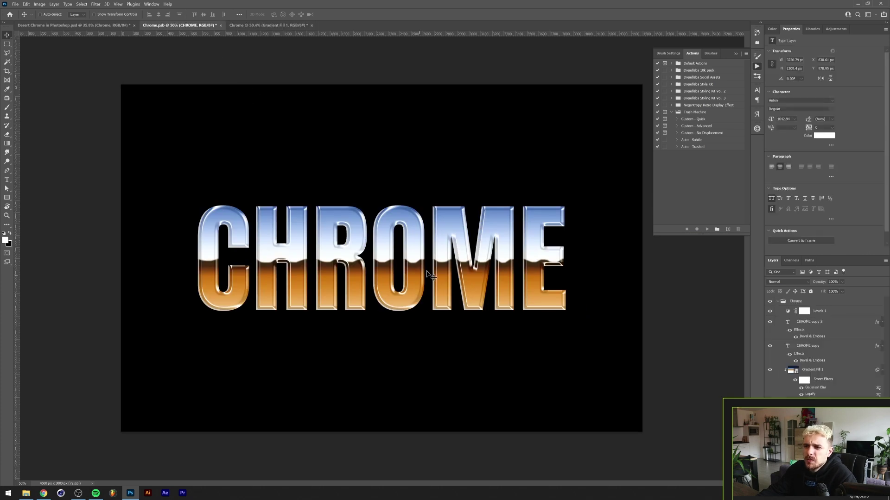
pyautogui.click(248, 24)
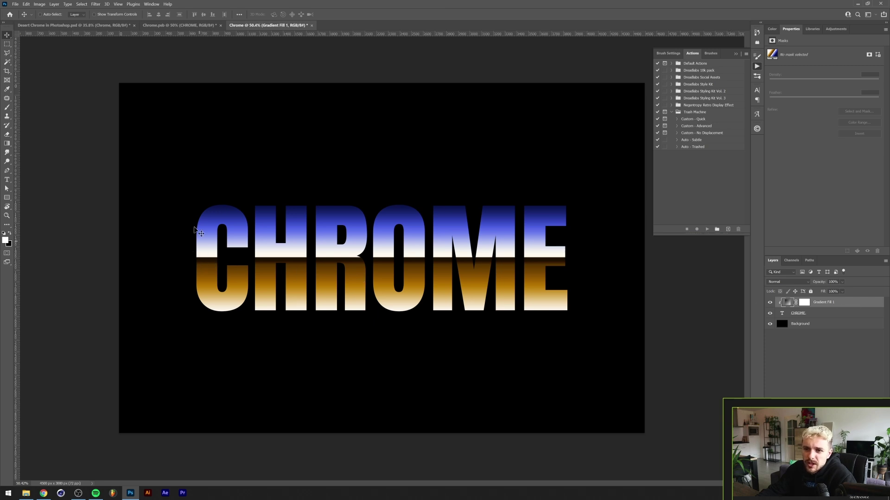
pyautogui.rightClick(848, 307)
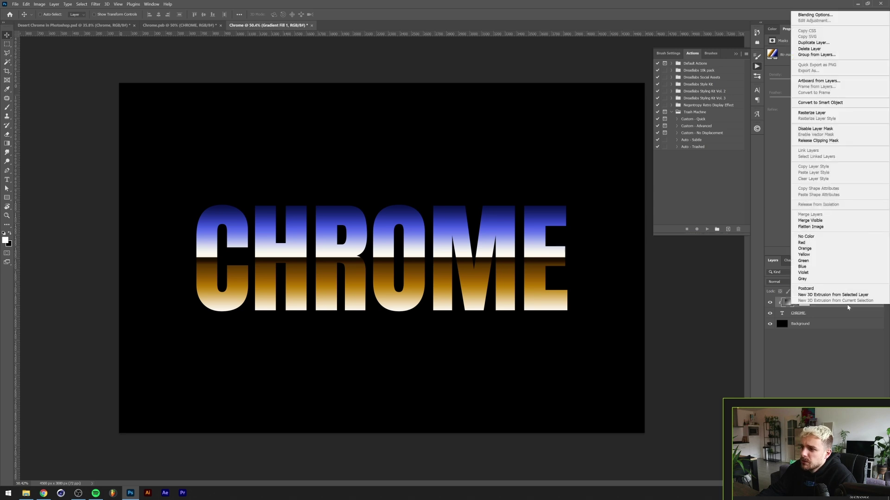
pyautogui.click(842, 107)
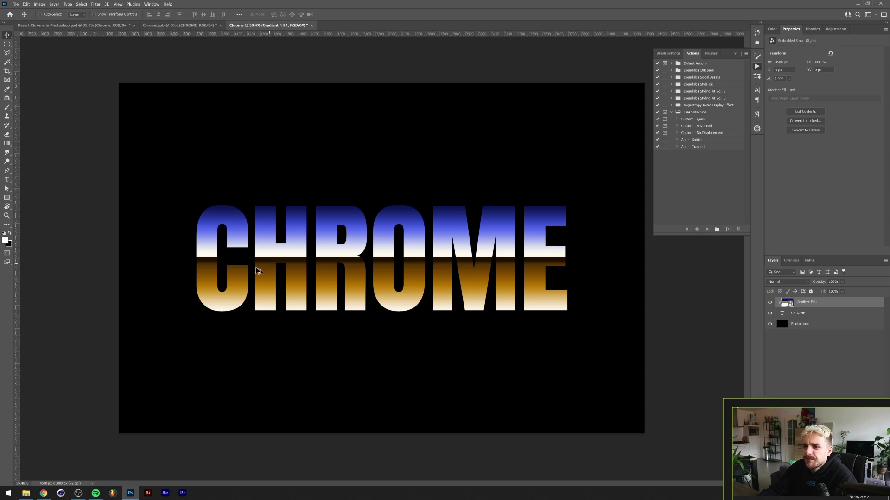
# Open the gradient layer in Liquify and warp the horizon line into small waves across the letters C and H
pyautogui.scroll(4, 258, 270)
pyautogui.click(96, 4)
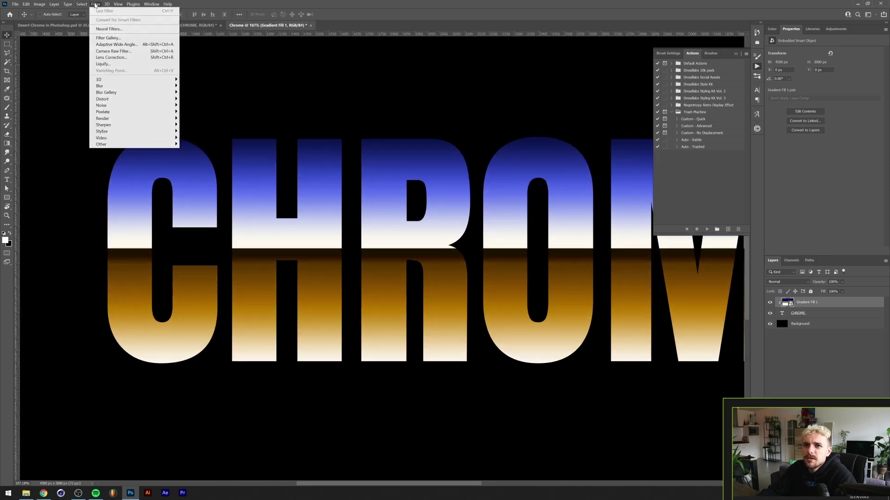
pyautogui.click(109, 64)
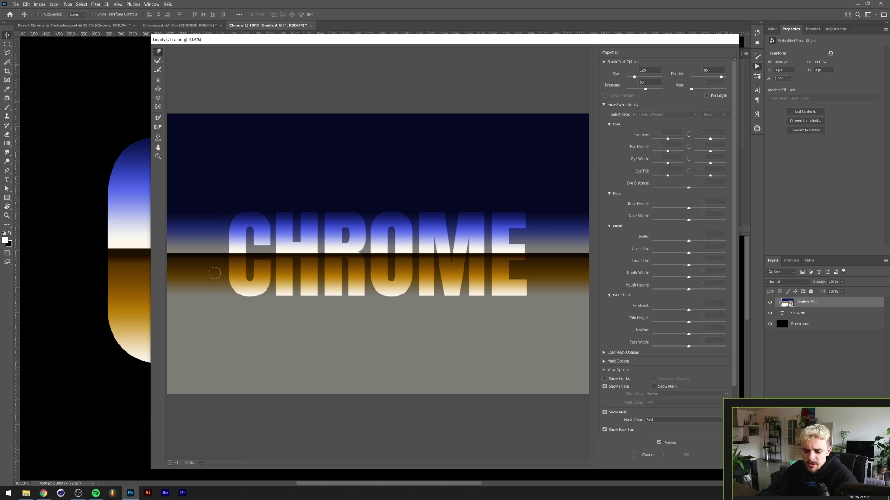
pyautogui.scroll(4, 222, 254)
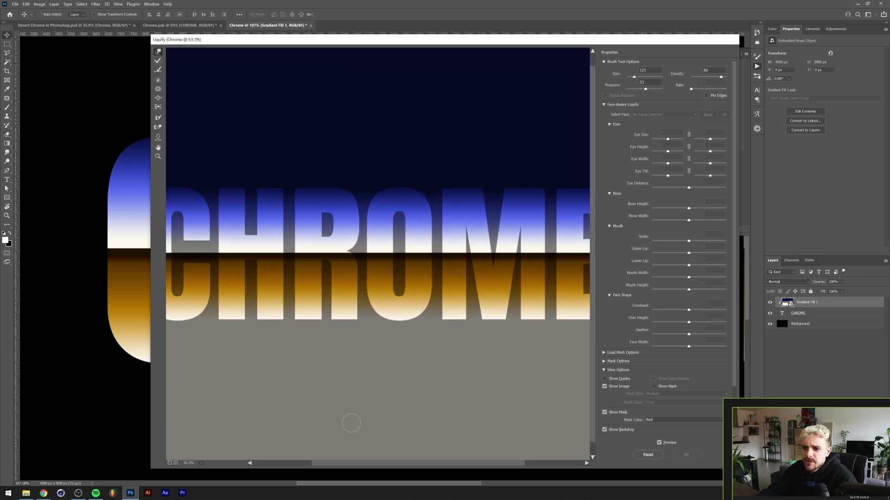
pyautogui.scroll(3, 348, 421)
pyautogui.hscroll(-2, 332, 466)
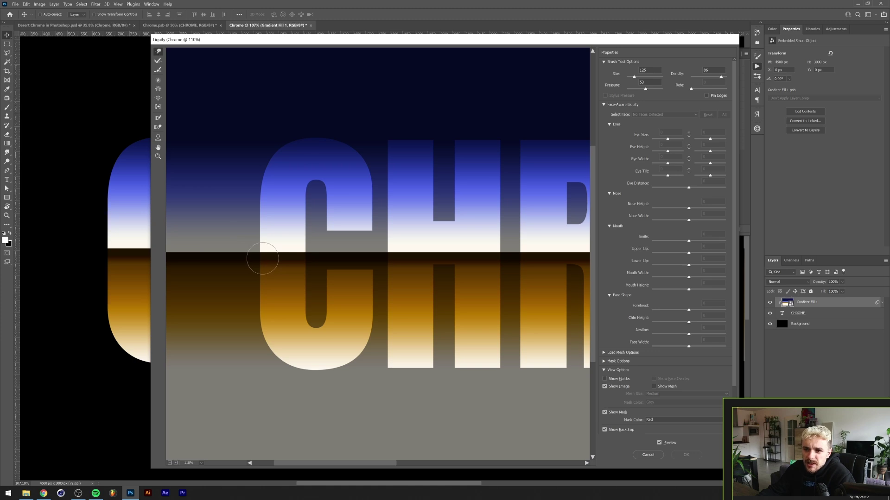
pyautogui.moveTo(262, 258); pyautogui.dragTo(243, 223)
pyautogui.moveTo(269, 250); pyautogui.dragTo(318, 244)
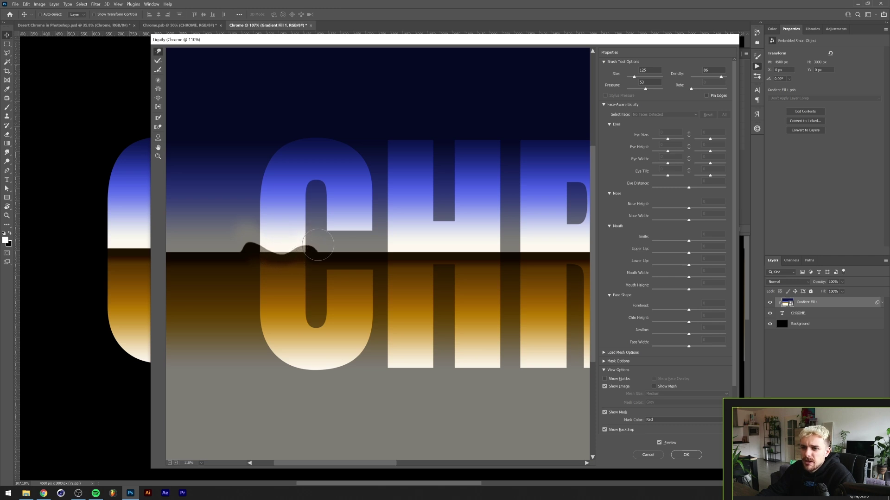
pyautogui.moveTo(377, 255)
pyautogui.mouseDown()
pyautogui.moveTo(387, 252)
pyautogui.moveTo(377, 239)
pyautogui.moveTo(409, 260)
pyautogui.moveTo(439, 251)
pyautogui.moveTo(487, 259)
pyautogui.moveTo(505, 246)
pyautogui.moveTo(477, 255)
pyautogui.moveTo(480, 263)
pyautogui.moveTo(482, 252)
pyautogui.mouseUp()
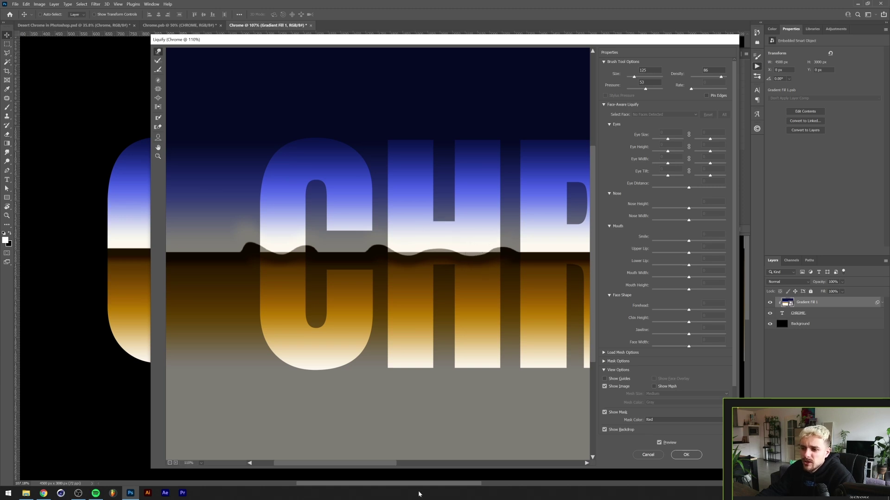
# Continue the wavy horizon distortion across the letters R, O, M and E, and apply the Liquify filter
pyautogui.moveTo(390, 464); pyautogui.dragTo(427, 463)
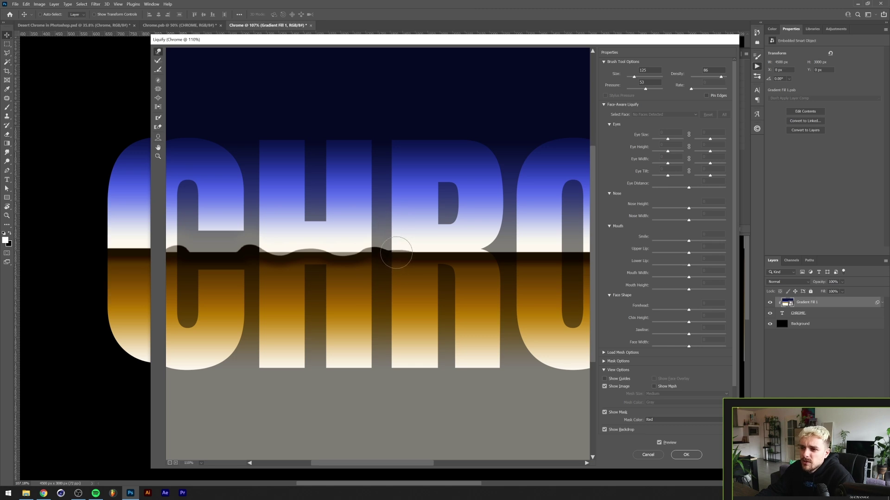
pyautogui.moveTo(391, 242)
pyautogui.mouseDown()
pyautogui.moveTo(430, 257)
pyautogui.moveTo(511, 256)
pyautogui.mouseUp()
pyautogui.hscroll(3, 512, 256)
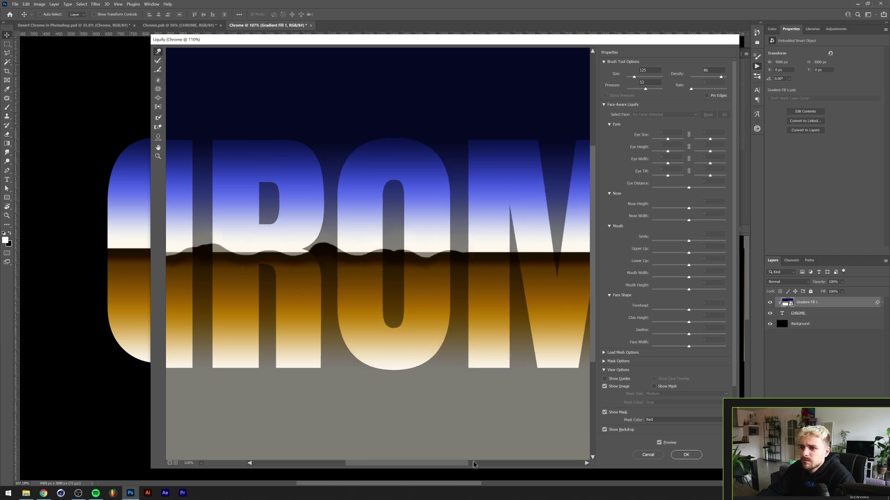
pyautogui.hscroll(5, 487, 253)
pyautogui.moveTo(286, 254)
pyautogui.mouseDown()
pyautogui.moveTo(410, 257)
pyautogui.moveTo(415, 249)
pyautogui.moveTo(438, 258)
pyautogui.moveTo(586, 252)
pyautogui.mouseUp()
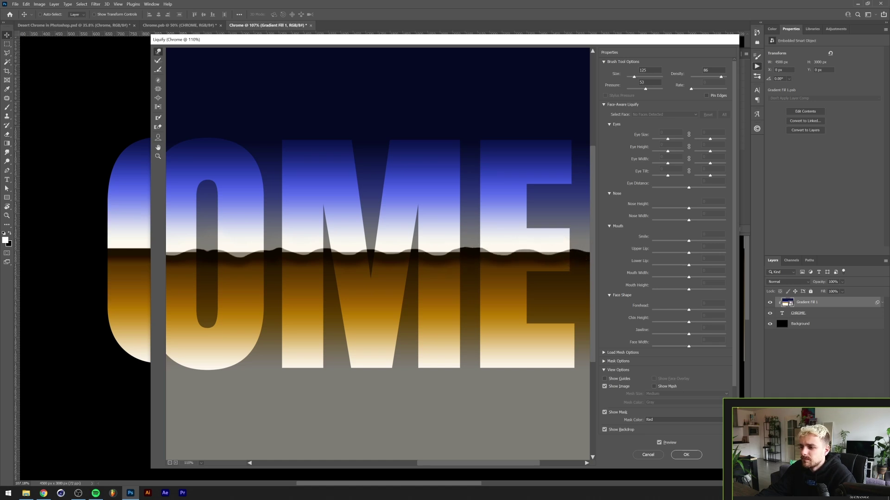
pyautogui.click(686, 455)
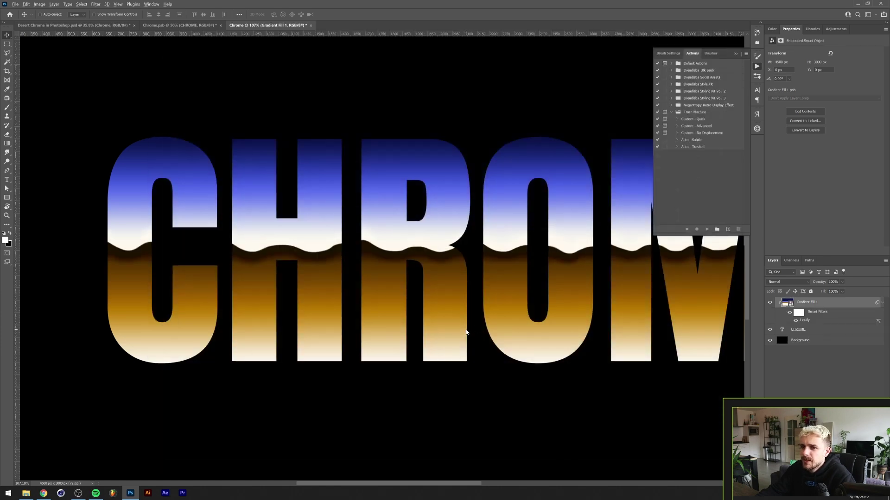
# Compare the lettering with the finished Chrome.psb document, and apply a Gaussian Blur with a 2-pixel radius to the gradient layer
pyautogui.hotkey('ctrl', '0')
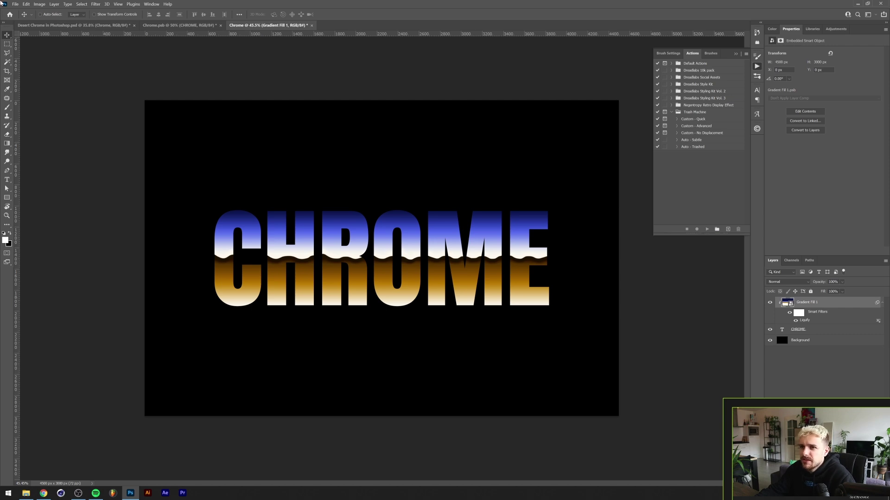
pyautogui.click(197, 25)
pyautogui.click(806, 305)
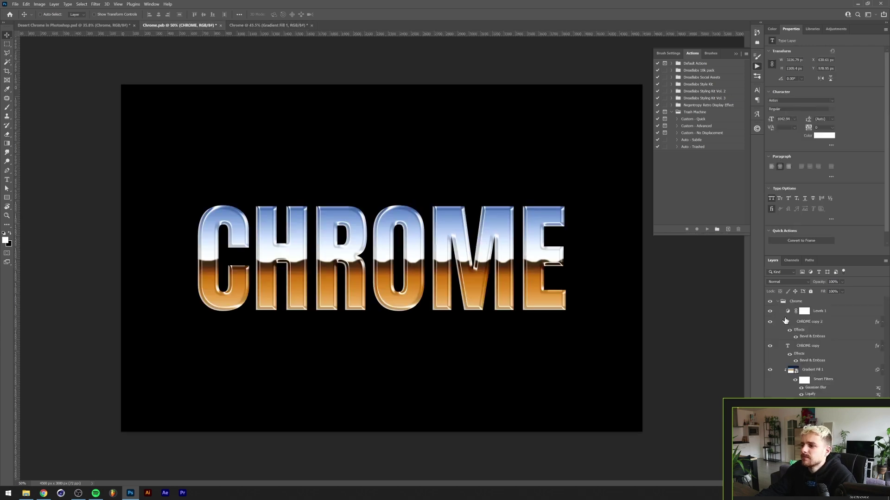
pyautogui.click(277, 25)
pyautogui.hotkey('ctrl', '+')
pyautogui.hotkey('ctrl', '+')
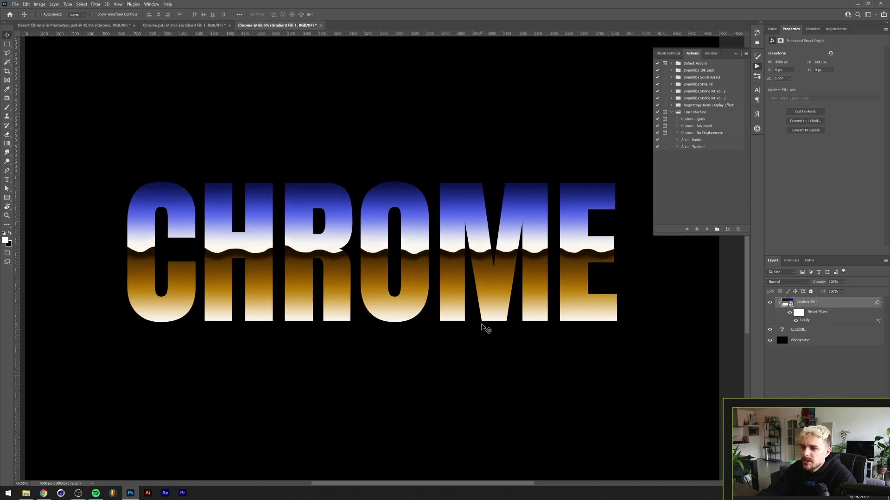
pyautogui.click(100, 5)
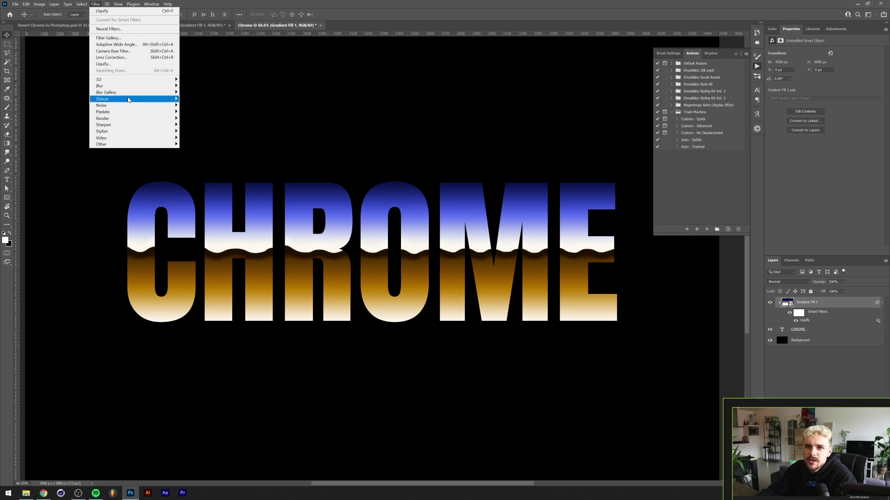
pyautogui.moveTo(139, 86)
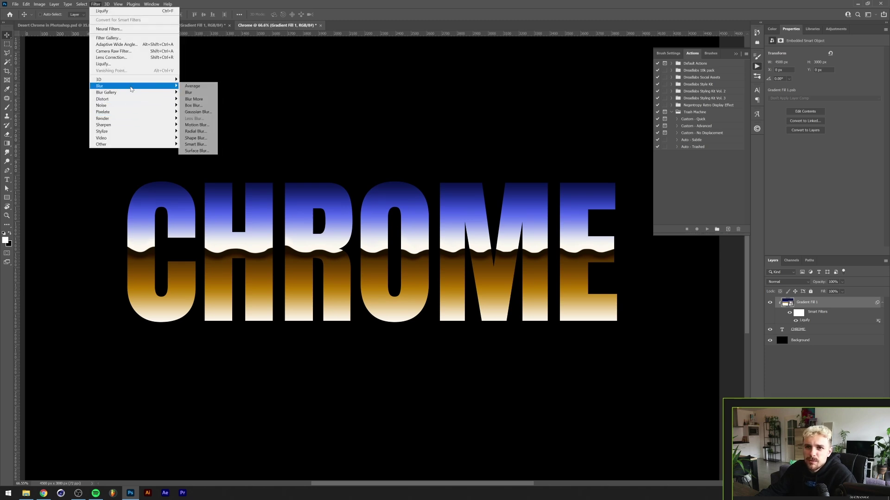
pyautogui.click(202, 112)
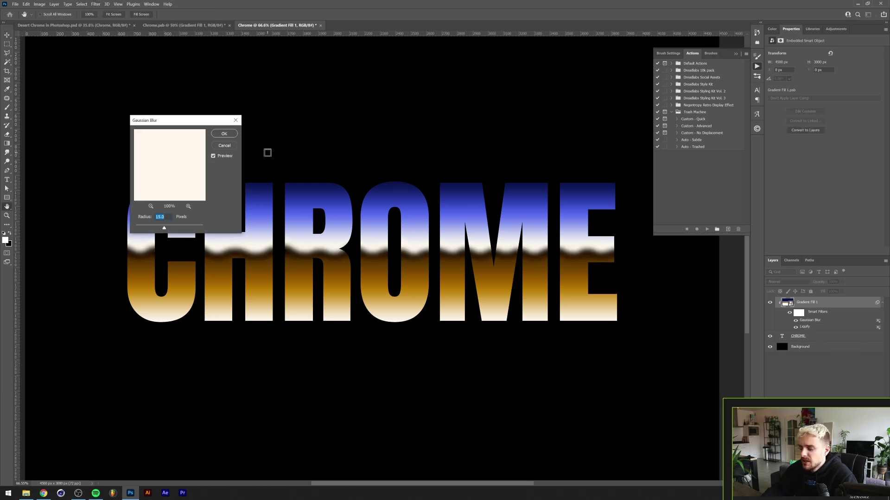
pyautogui.write('2')
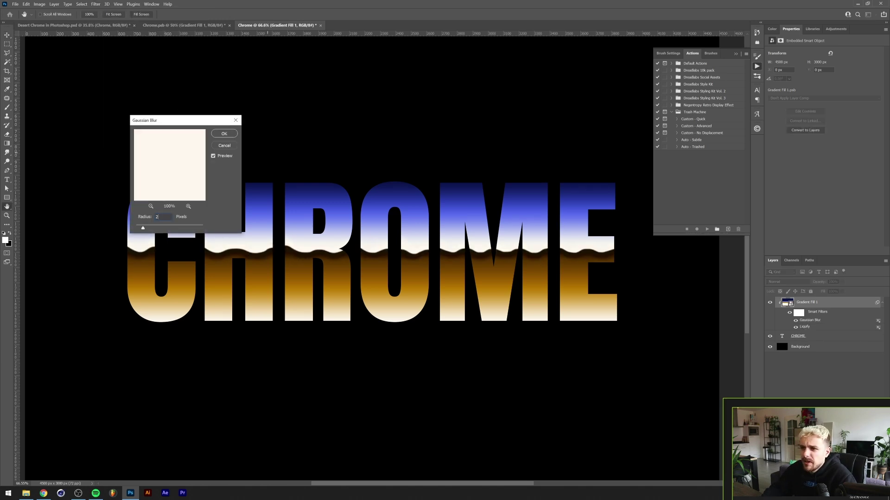
pyautogui.press('Return')
pyautogui.scroll(-1, 471, 383)
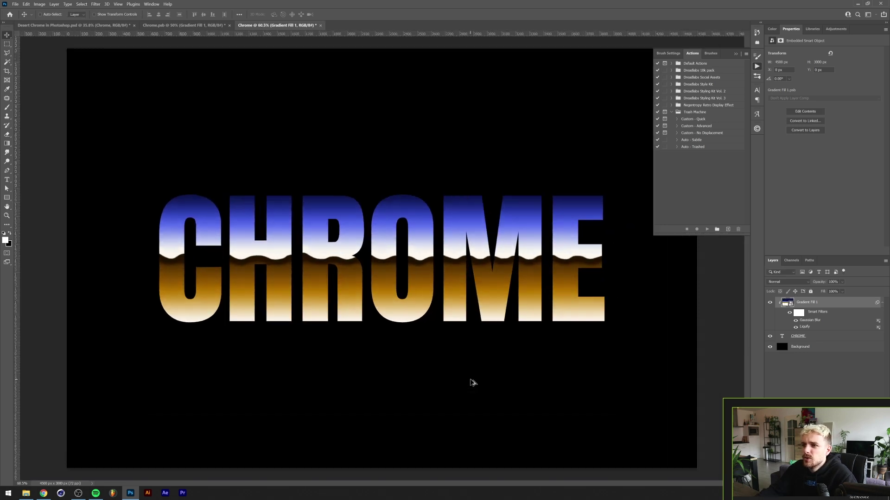
# Duplicate the CHROME text layer above the gradient layer and set the copy's fill to 0%
pyautogui.click(815, 339)
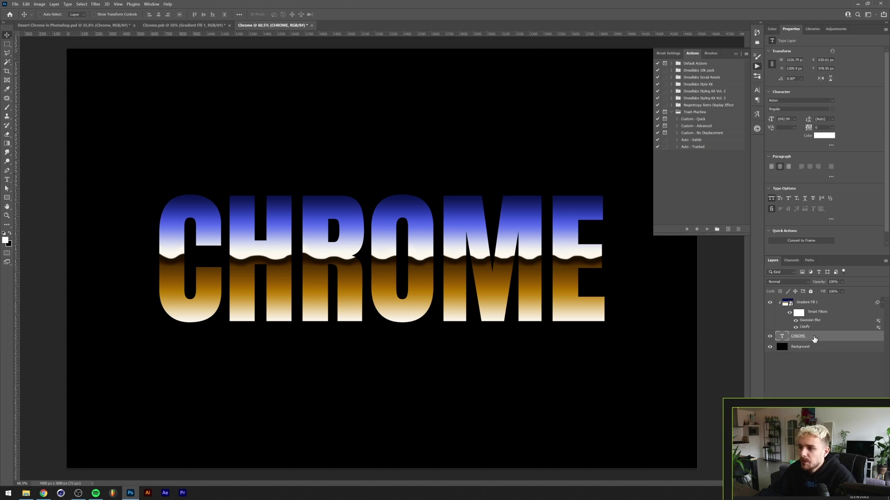
pyautogui.moveTo(814, 339); pyautogui.dragTo(810, 304)
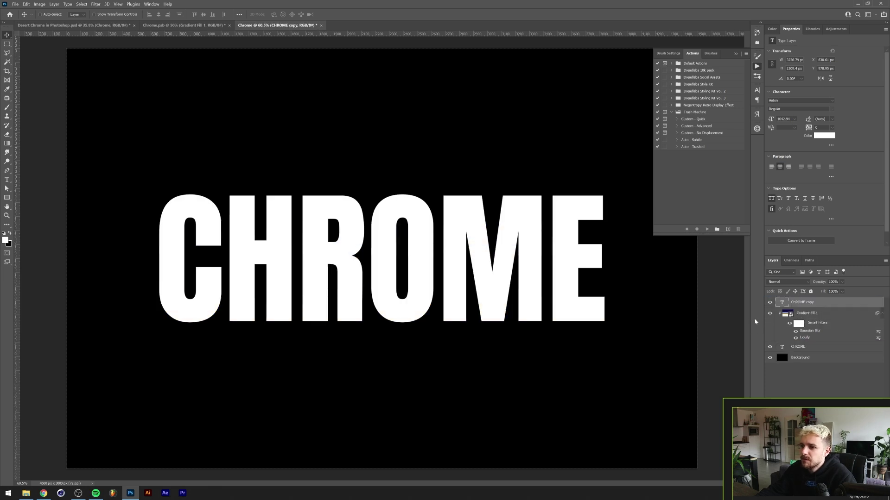
pyautogui.click(843, 292)
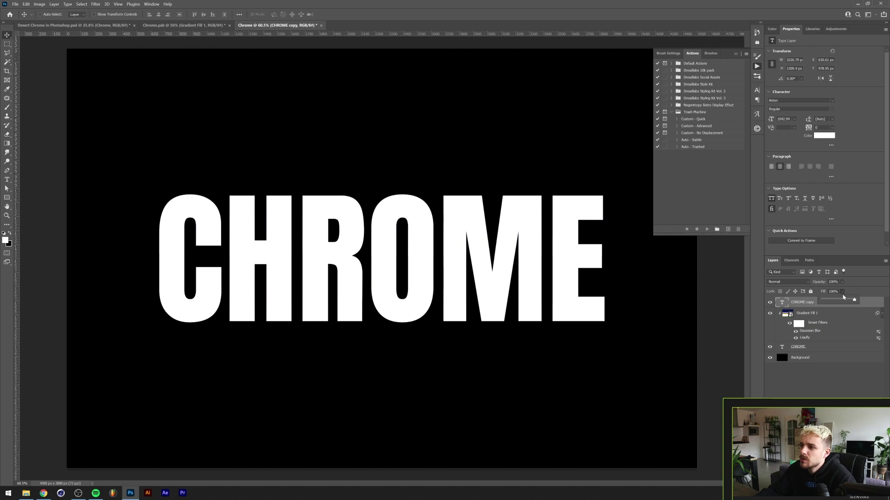
pyautogui.moveTo(810, 301); pyautogui.dragTo(809, 301)
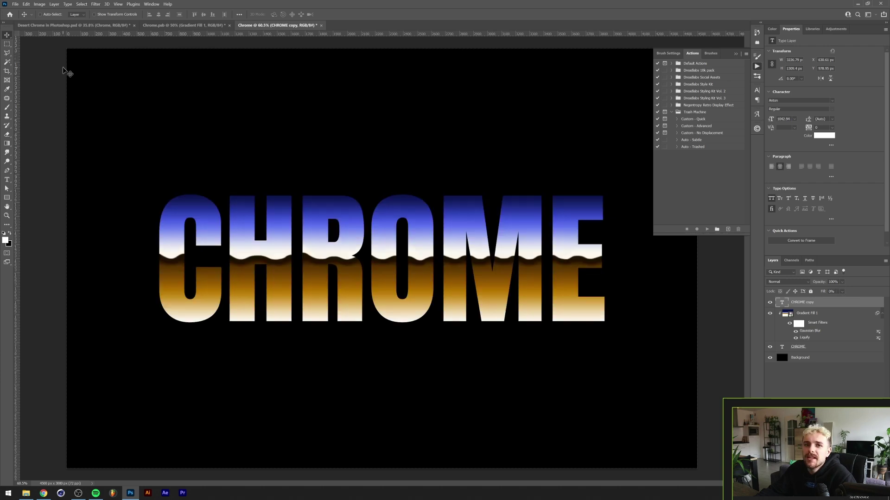
# Add a Bevel & Emboss effect to the CHROME copy layer and reset its settings to the defaults
pyautogui.click(55, 4)
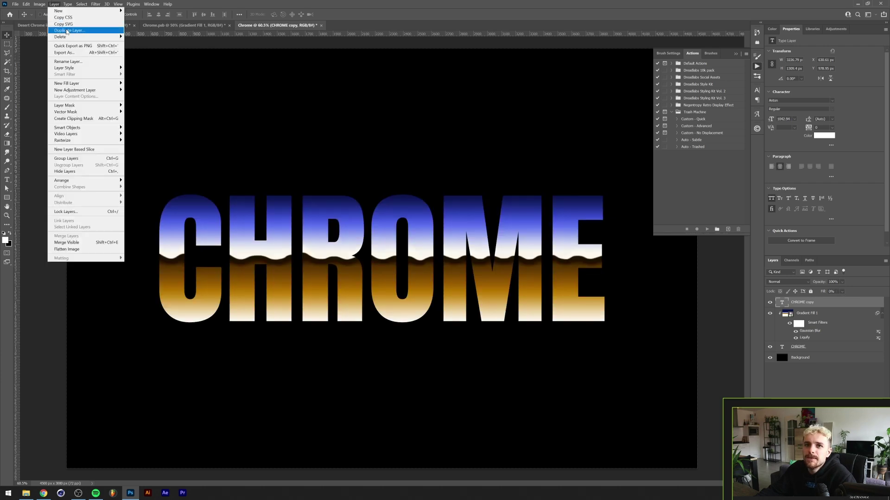
pyautogui.moveTo(83, 68)
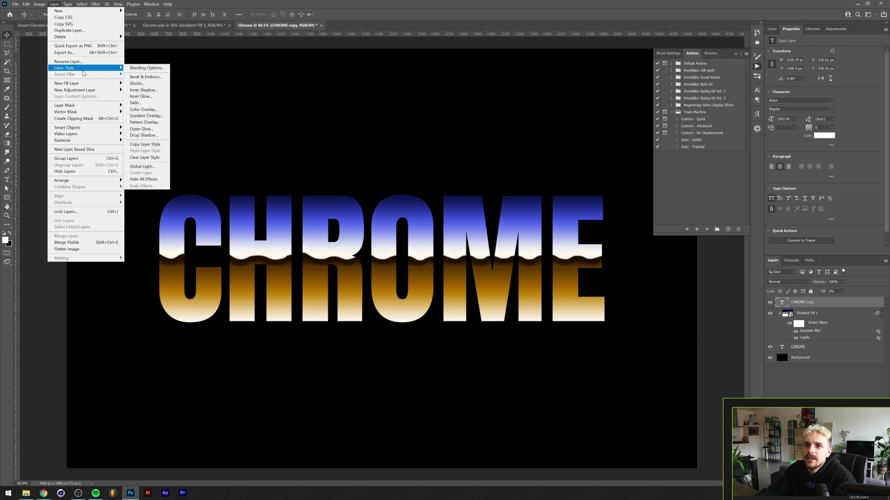
pyautogui.click(160, 77)
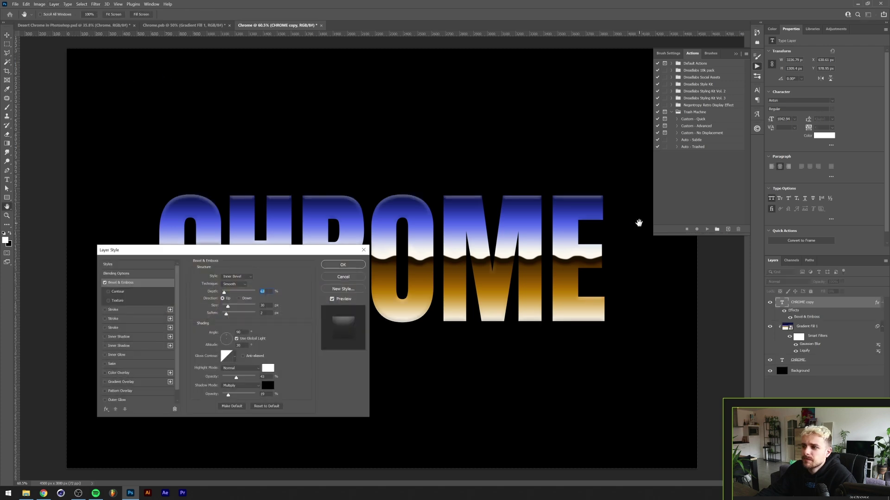
pyautogui.moveTo(312, 252); pyautogui.dragTo(605, 290)
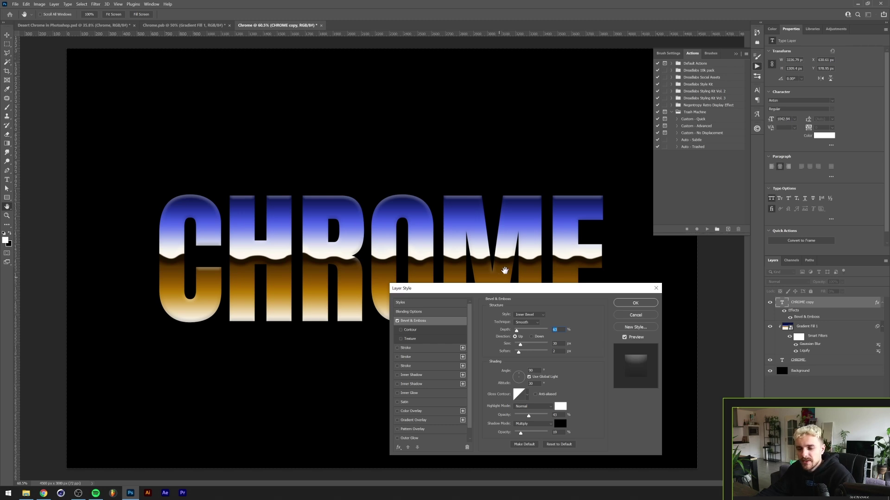
pyautogui.moveTo(476, 295); pyautogui.dragTo(482, 265)
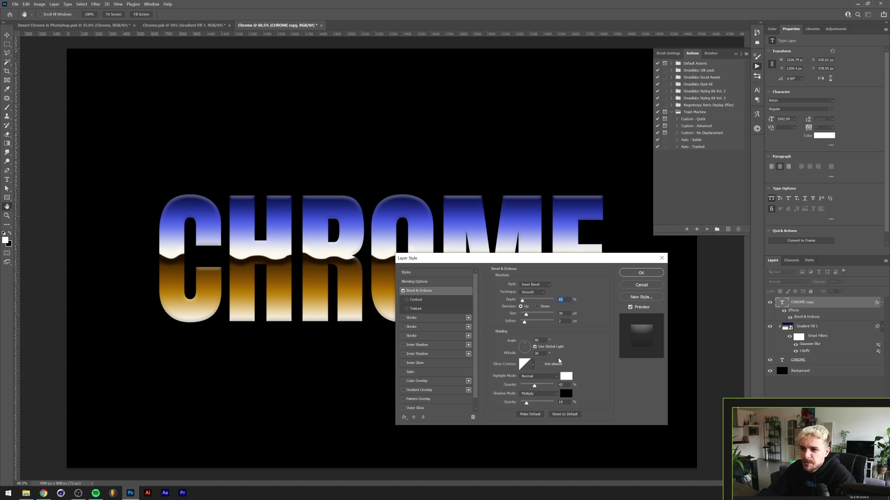
pyautogui.click(558, 414)
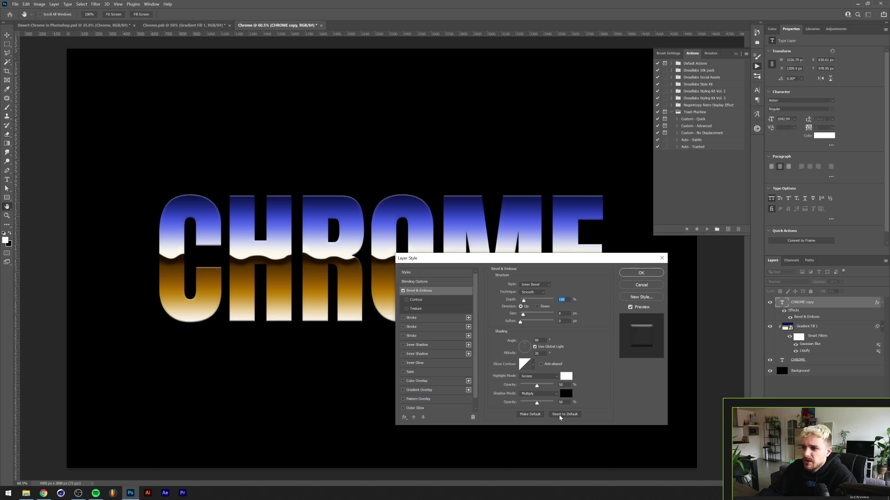
# Set the bevel's size to about 51 px, depth to 136% and shadow opacity to 71%, and apply the layer style
pyautogui.moveTo(524, 315); pyautogui.dragTo(529, 317)
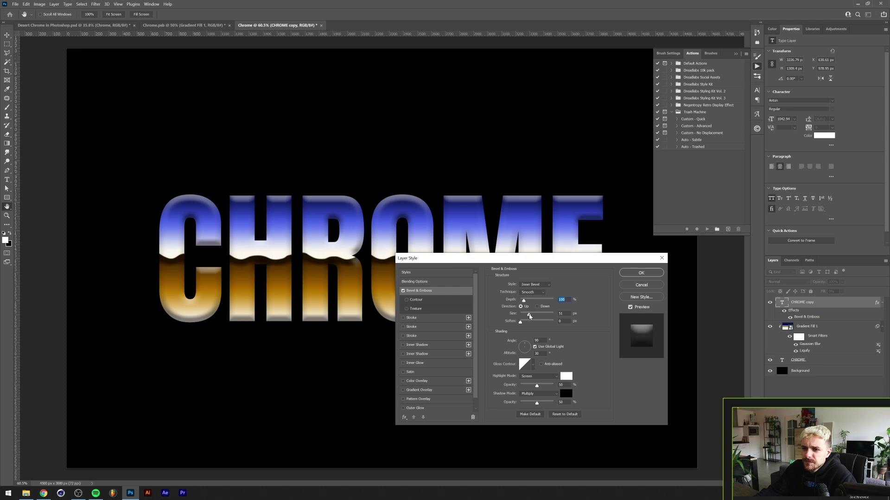
pyautogui.moveTo(536, 403); pyautogui.dragTo(550, 402)
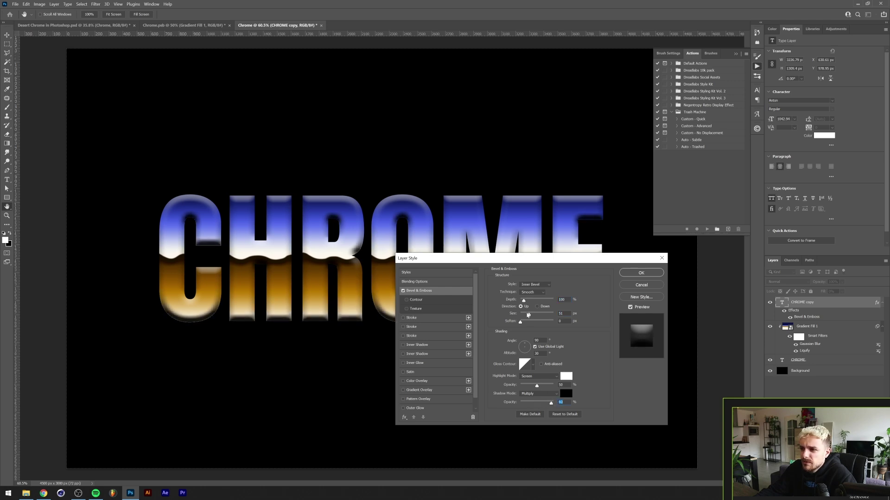
pyautogui.moveTo(524, 301); pyautogui.dragTo(525, 301)
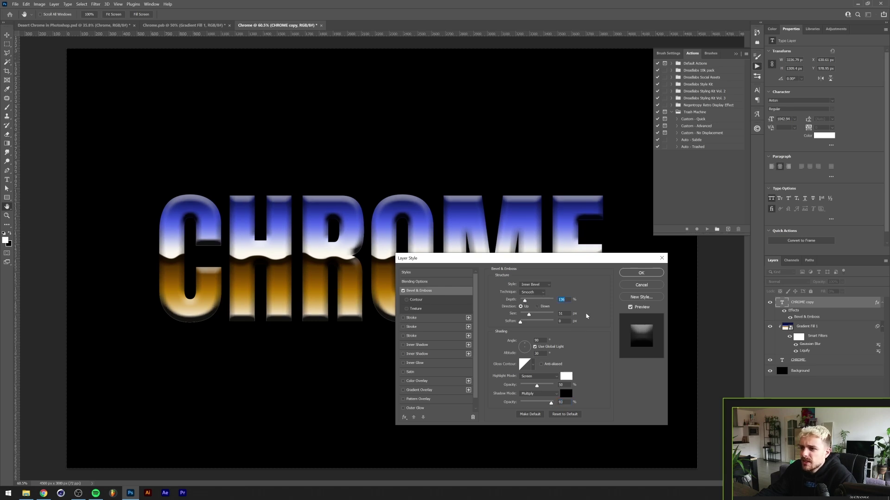
pyautogui.moveTo(546, 403); pyautogui.dragTo(544, 404)
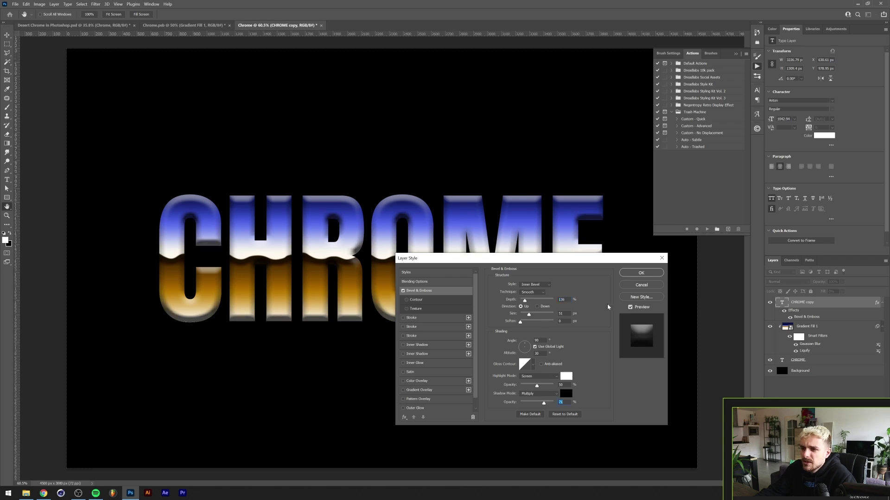
pyautogui.click(640, 274)
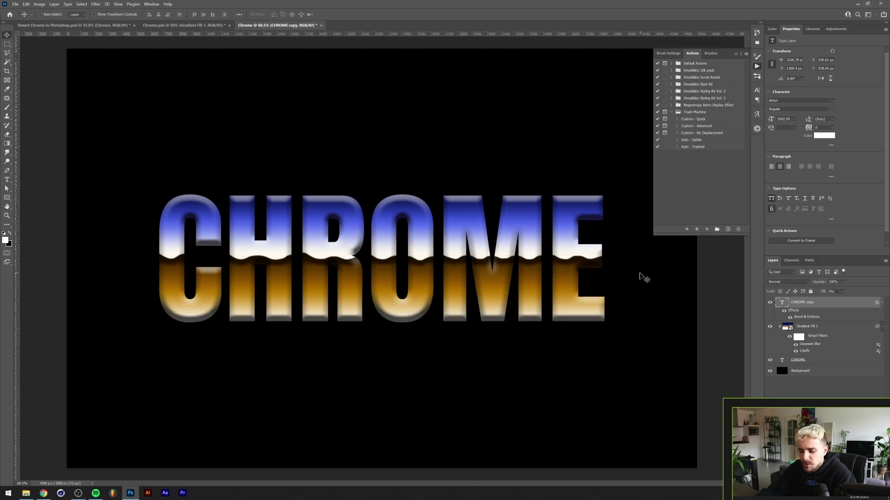
# Duplicate the beveled text layer and give the new copy's Bevel & Emboss a double-peaked gloss contour
pyautogui.hotkey('ctrl', 'j')
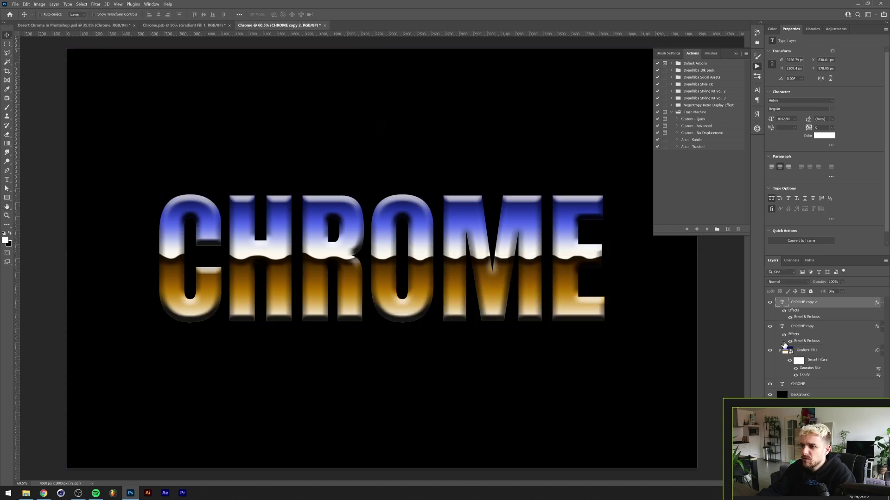
pyautogui.doubleClick(806, 318)
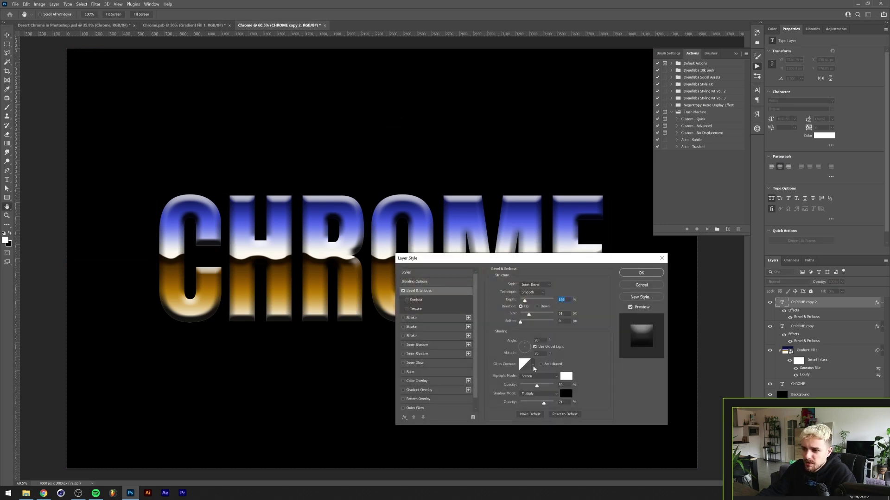
pyautogui.click(532, 365)
pyautogui.click(502, 392)
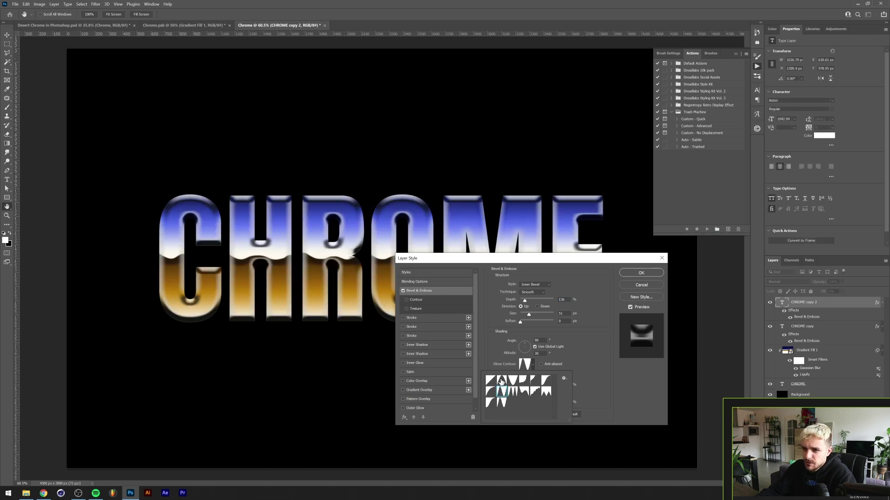
# Raise the second bevel's depth to near its maximum, reduce its size to about 32 px, and apply the layer style
pyautogui.moveTo(502, 260); pyautogui.dragTo(456, 273)
pyautogui.click(478, 315)
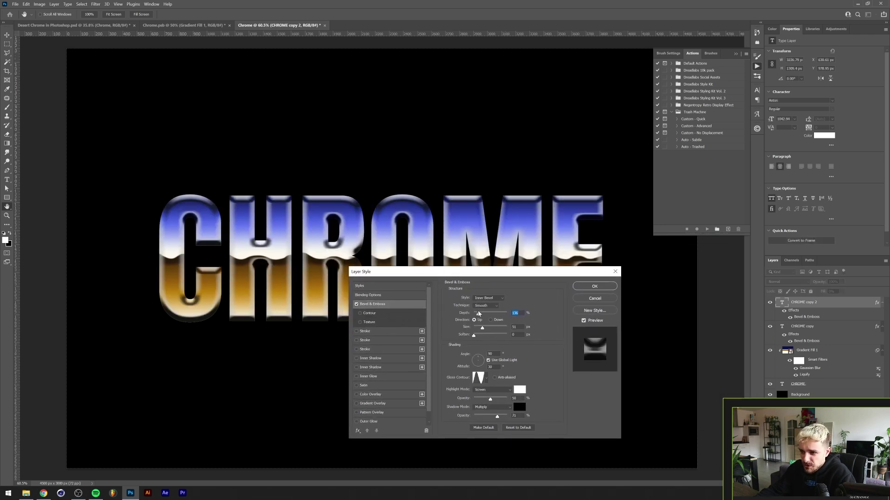
pyautogui.moveTo(479, 315)
pyautogui.mouseDown()
pyautogui.moveTo(505, 314)
pyautogui.moveTo(480, 329)
pyautogui.mouseUp()
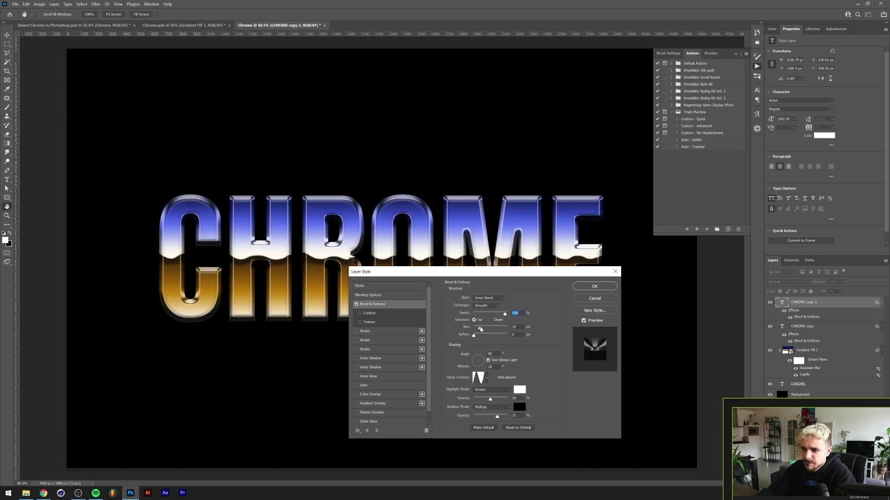
pyautogui.moveTo(488, 281); pyautogui.dragTo(532, 266)
pyautogui.press('Return')
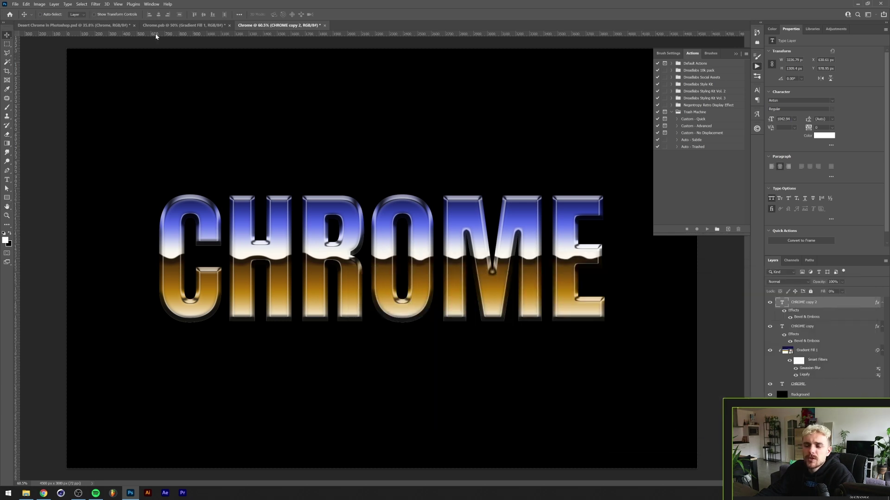
# Add a Curves adjustment with the black point at about 25 and midtones lifted from 113 to 134, and compare the lettering with and without it
pyautogui.click(218, 26)
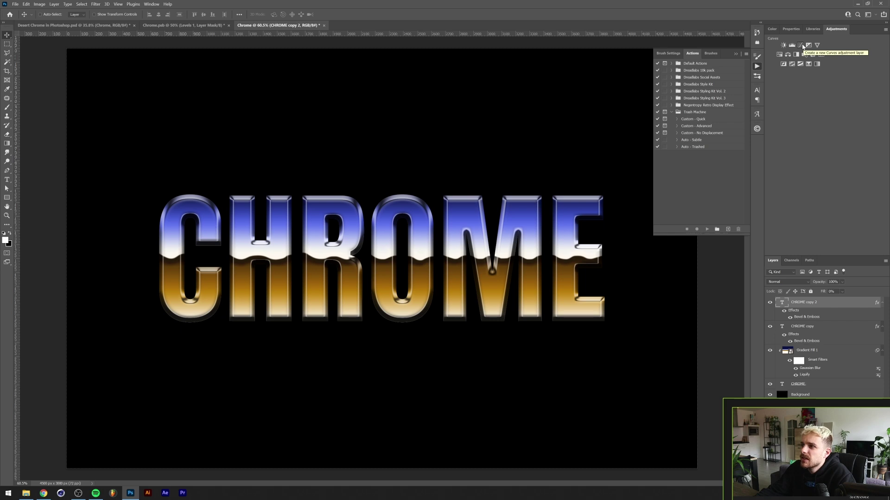
pyautogui.click(800, 45)
pyautogui.moveTo(786, 162); pyautogui.dragTo(793, 161)
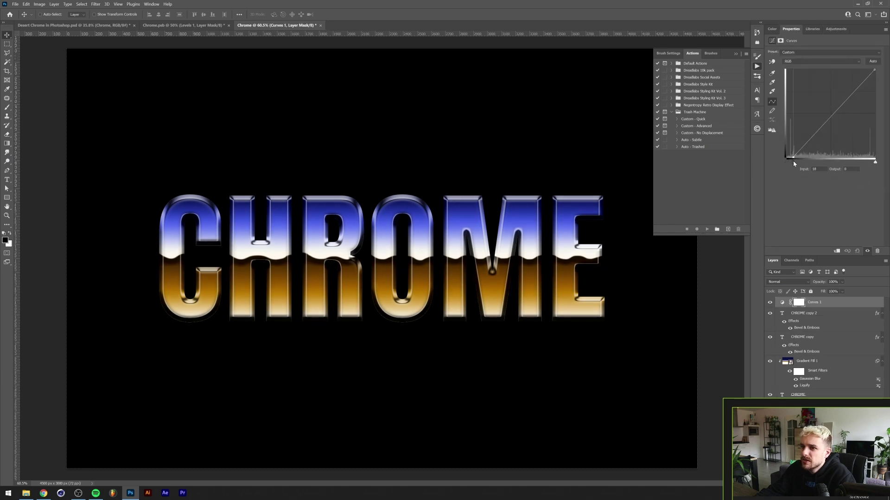
pyautogui.click(827, 115)
pyautogui.moveTo(827, 115); pyautogui.dragTo(826, 111)
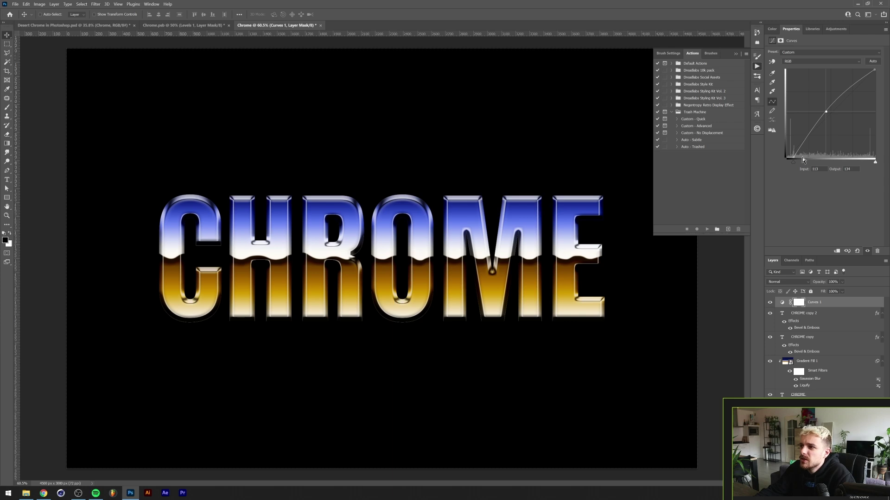
pyautogui.moveTo(795, 164); pyautogui.dragTo(797, 164)
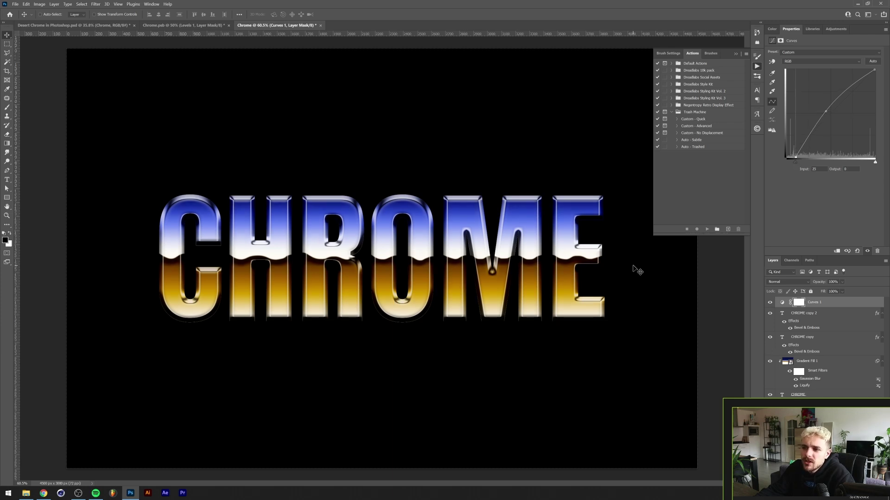
pyautogui.click(770, 302)
pyautogui.click(770, 302)
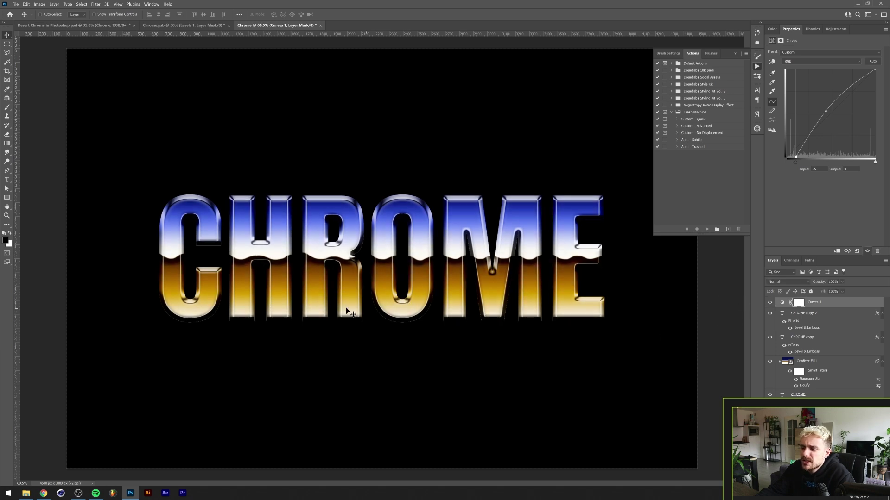
# Open the wavy gradient's smart object contents and shift the gold gradient stop at 24% slightly toward orange
pyautogui.doubleClick(787, 362)
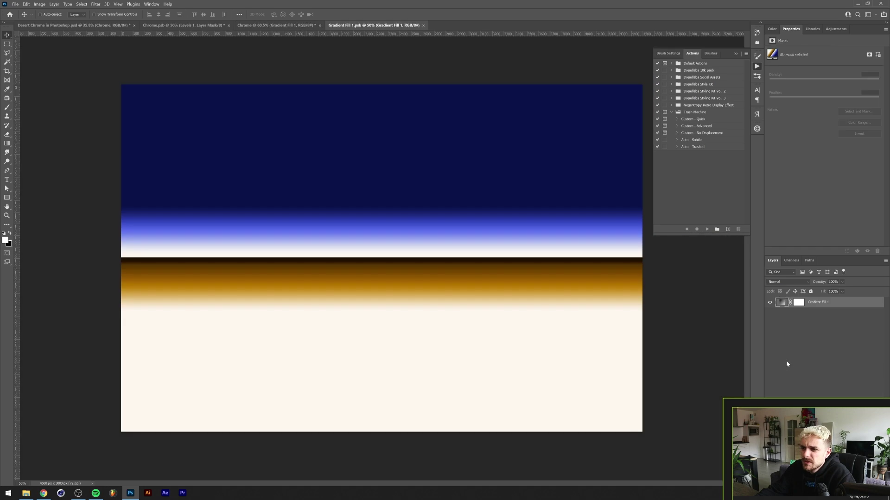
pyautogui.doubleClick(782, 303)
pyautogui.click(510, 179)
pyautogui.click(276, 330)
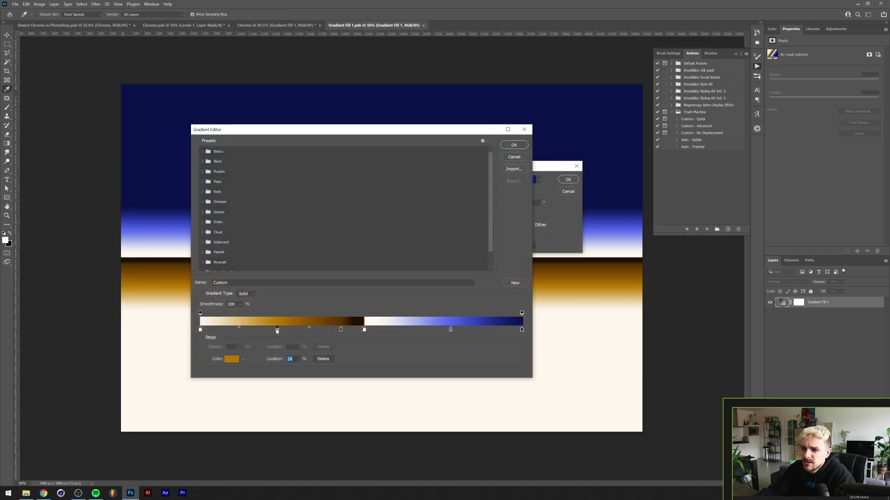
pyautogui.click(232, 359)
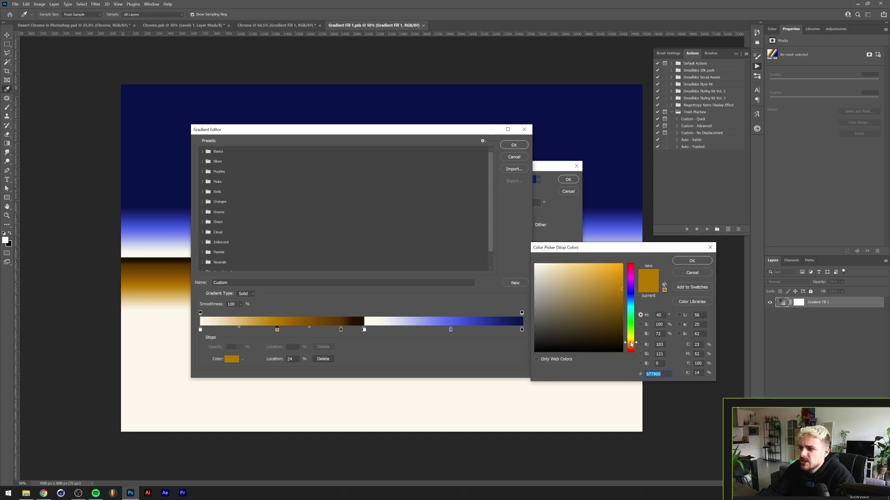
pyautogui.click(692, 261)
# Add a light orange stop between the gradient's cream and gold stops, apply the gradient, and close its contents to return to the lettering
pyautogui.doubleClick(241, 330)
pyautogui.click(568, 277)
pyautogui.press('Return')
pyautogui.press('Return')
pyautogui.press('Return')
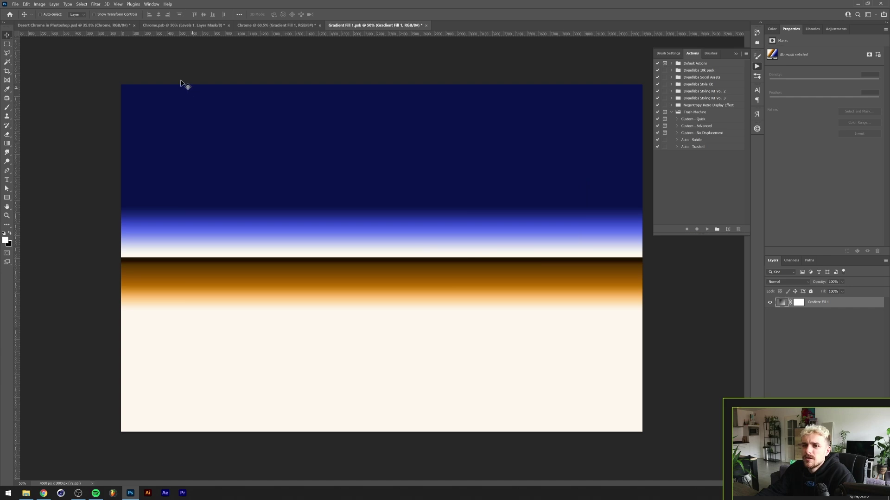
pyautogui.click(423, 25)
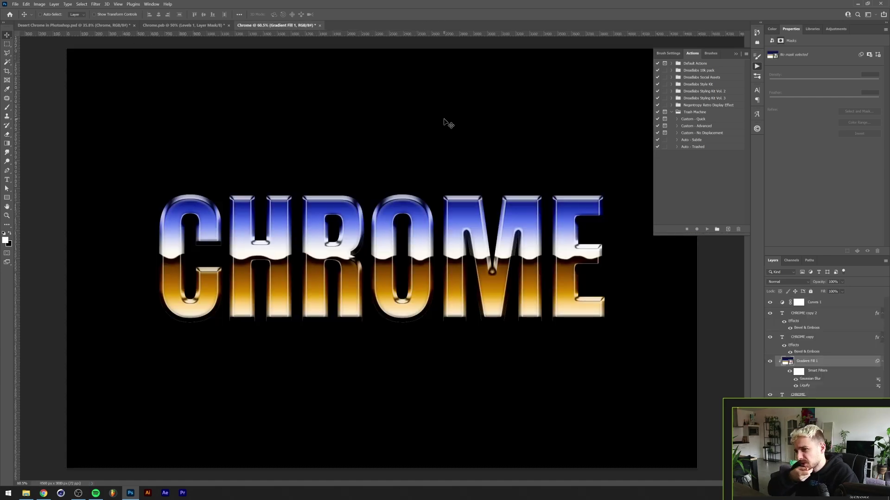
# Group all layers from the Curves adjustment down to the base text, name the group Chrome, and convert it to a smart object
pyautogui.click(808, 302)
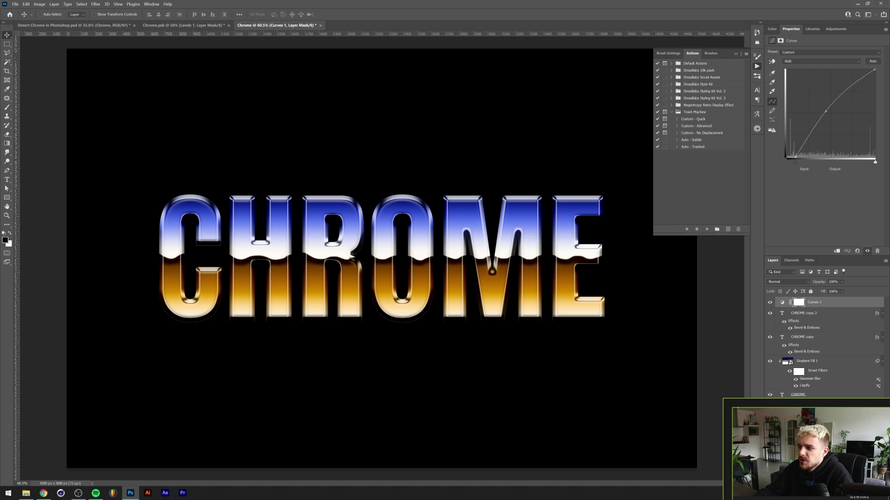
pyautogui.click(820, 396)
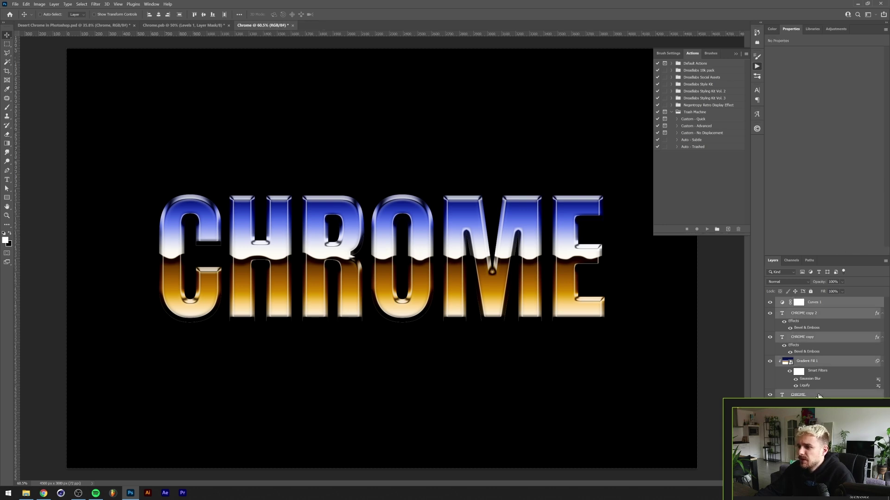
pyautogui.hotkey('ctrl', 'g')
pyautogui.doubleClick(798, 302)
pyautogui.write('Chrome')
pyautogui.press('Return')
pyautogui.rightClick(800, 304)
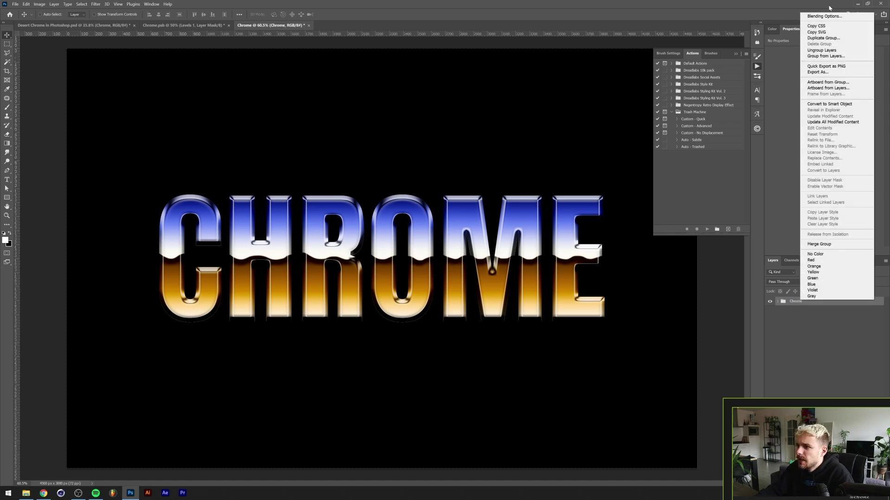
pyautogui.click(819, 104)
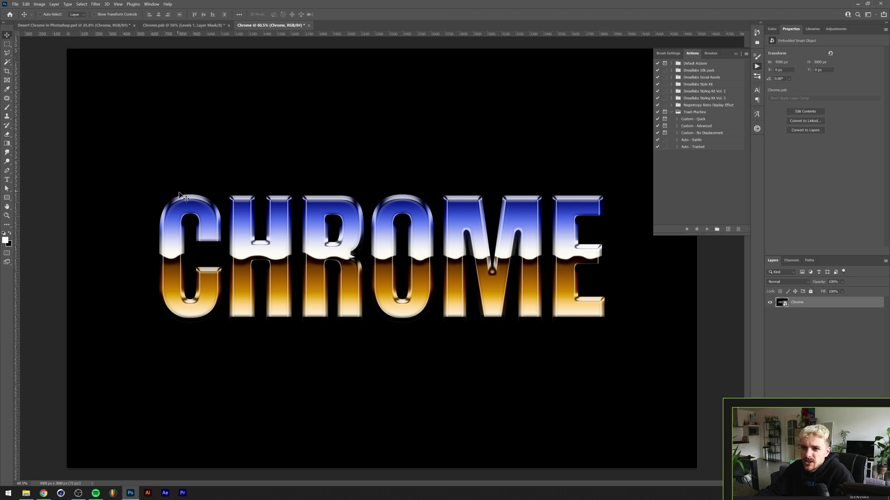
# Apply a Gaussian Blur with a 2.0 px radius to the Chrome smart object
pyautogui.click(96, 4)
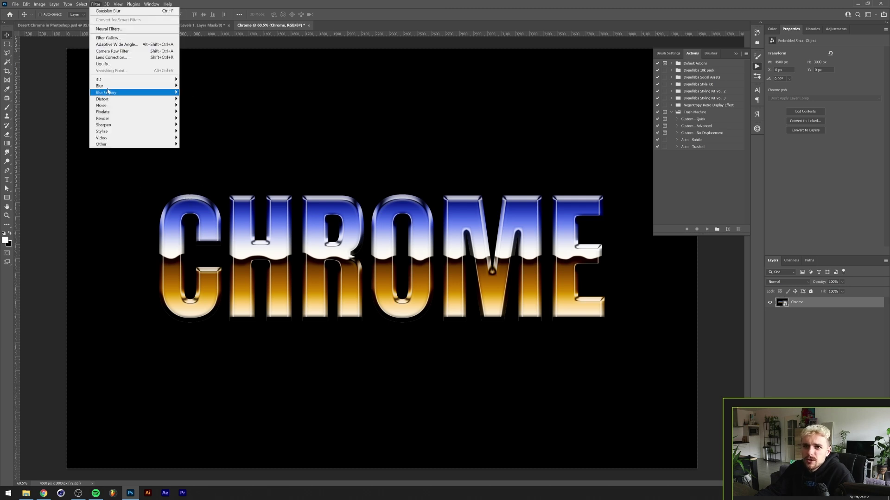
pyautogui.moveTo(138, 86)
pyautogui.click(193, 113)
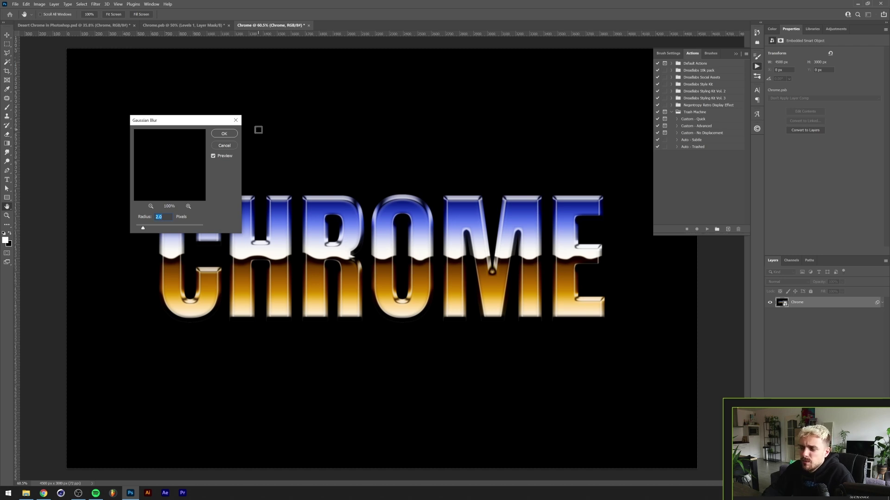
pyautogui.press('Return')
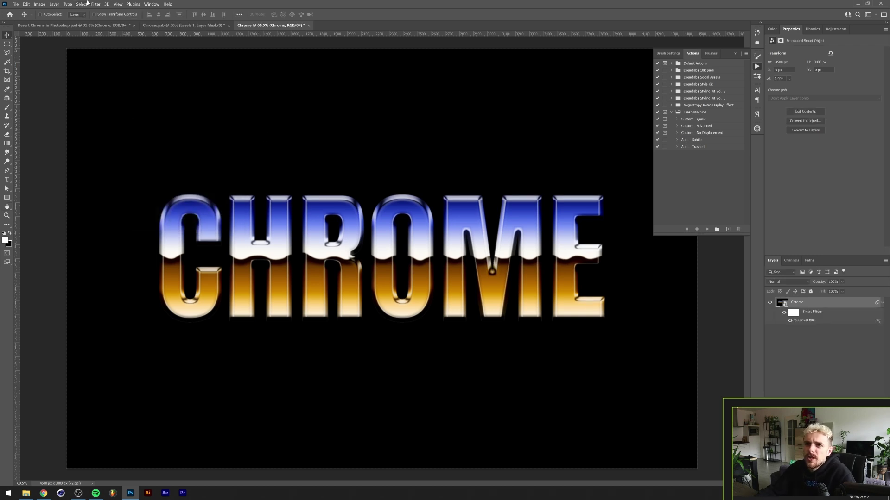
# Apply a Clumped Grain texture with contrast 43 to the Chrome smart object through the Filter Gallery, removing the extra Cutout effect
pyautogui.click(95, 4)
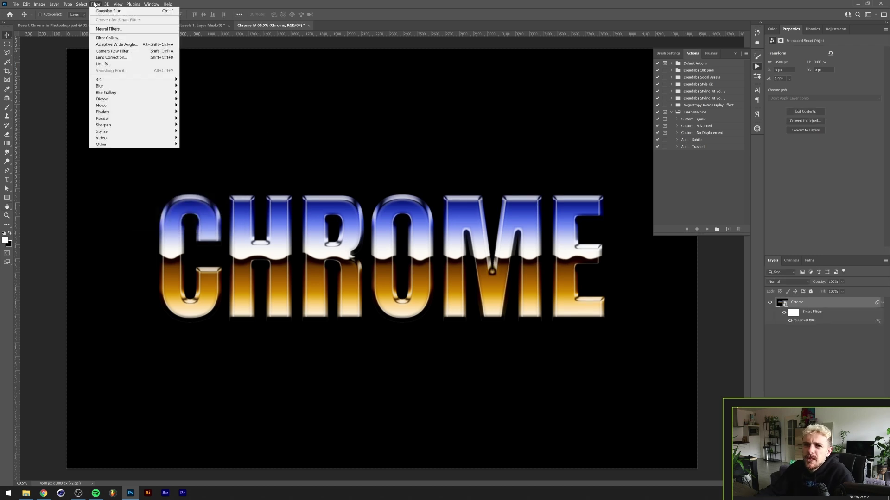
pyautogui.click(119, 38)
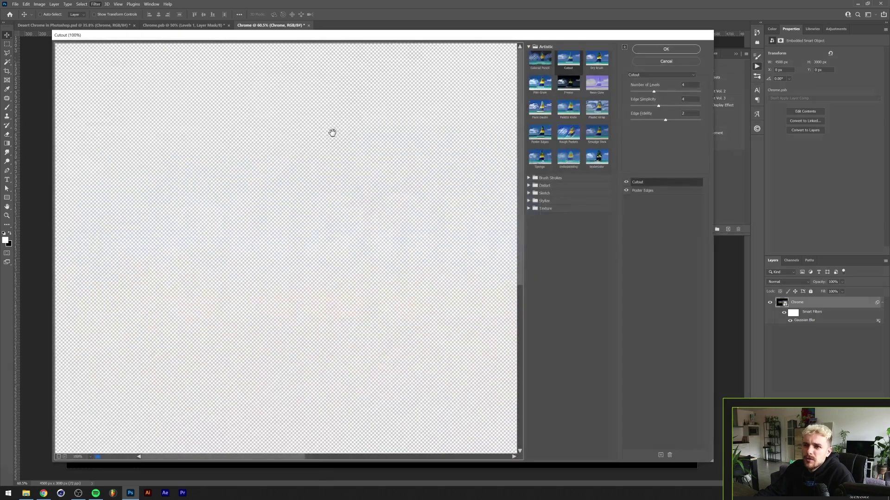
pyautogui.click(669, 455)
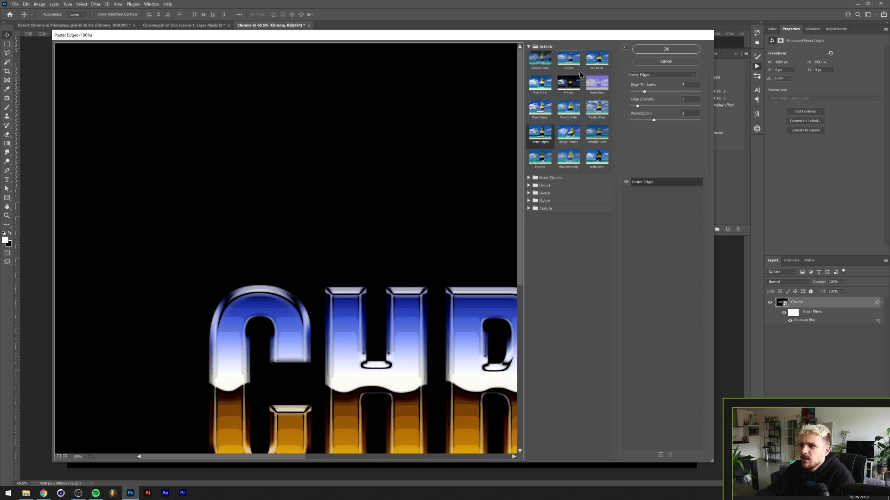
pyautogui.click(527, 208)
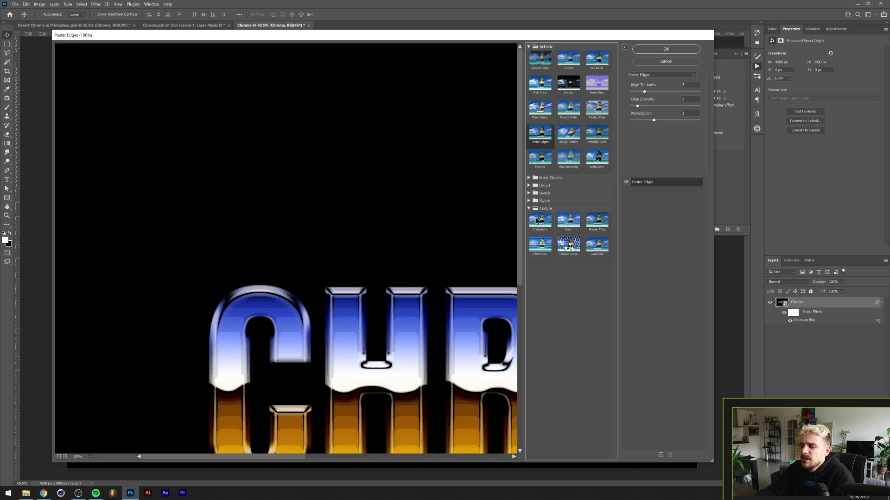
pyautogui.click(568, 227)
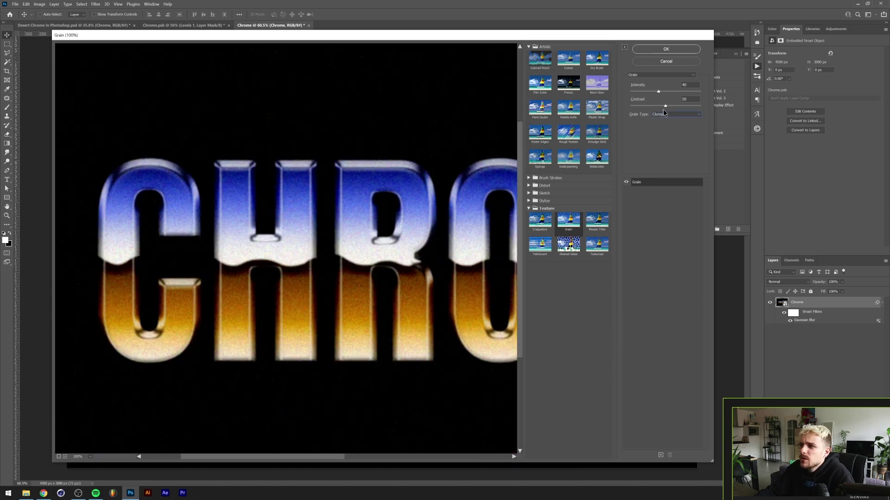
pyautogui.moveTo(665, 106)
pyautogui.mouseDown()
pyautogui.moveTo(647, 106)
pyautogui.moveTo(672, 105)
pyautogui.moveTo(650, 97)
pyautogui.moveTo(663, 106)
pyautogui.mouseUp()
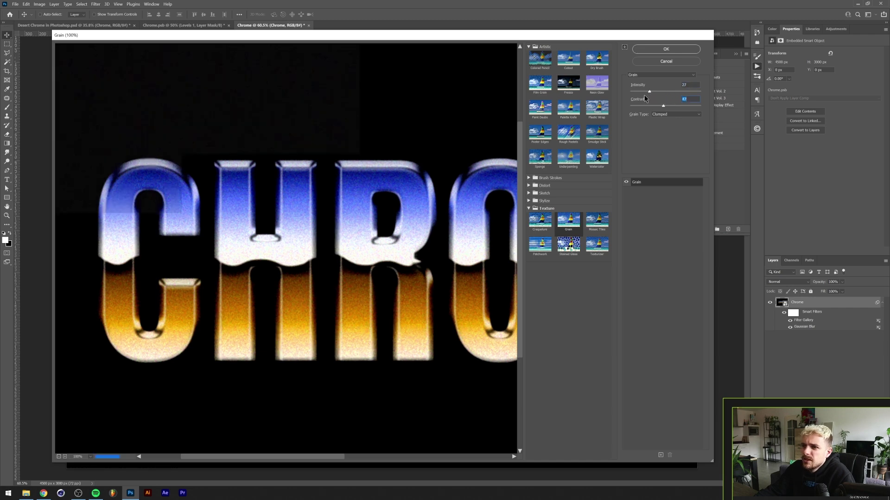
pyautogui.click(655, 91)
pyautogui.click(666, 49)
pyautogui.scroll(-2, 358, 274)
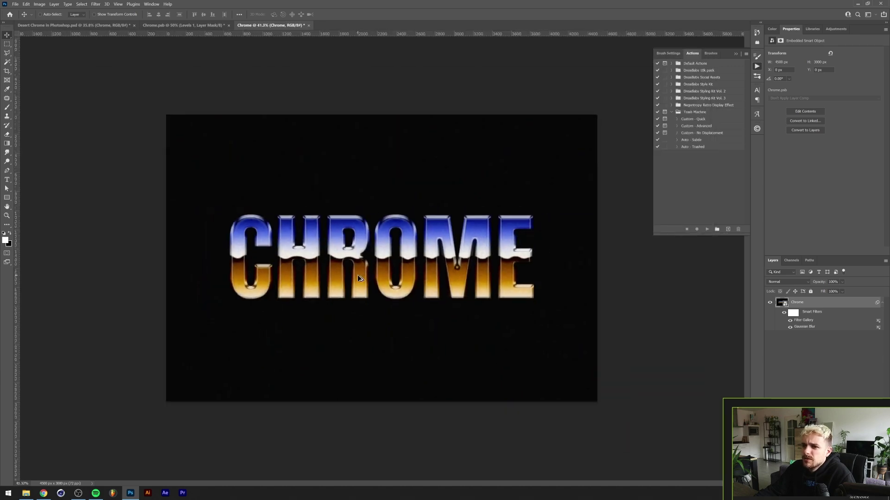
pyautogui.scroll(3, 357, 274)
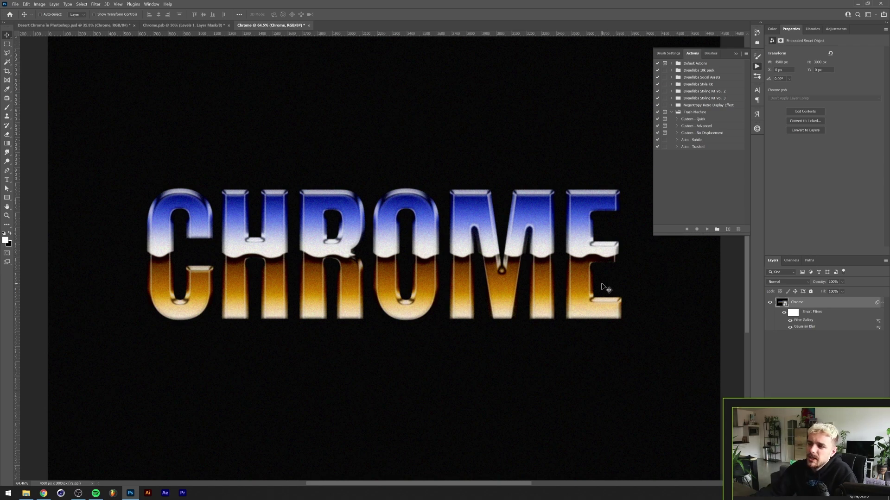
# Try brightening the lettering with a Curves adjustment that lifts the midtones to about 170, and delete the adjustment layer
pyautogui.click(837, 29)
pyautogui.click(800, 47)
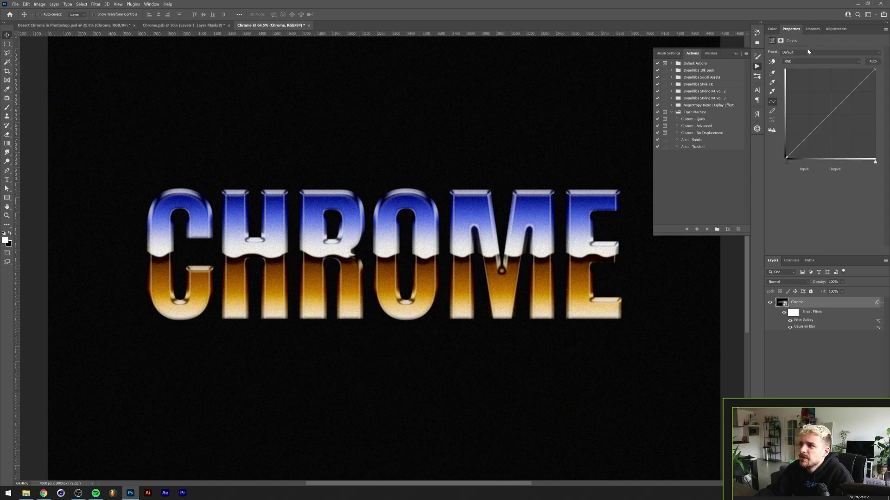
pyautogui.moveTo(838, 105); pyautogui.dragTo(831, 98)
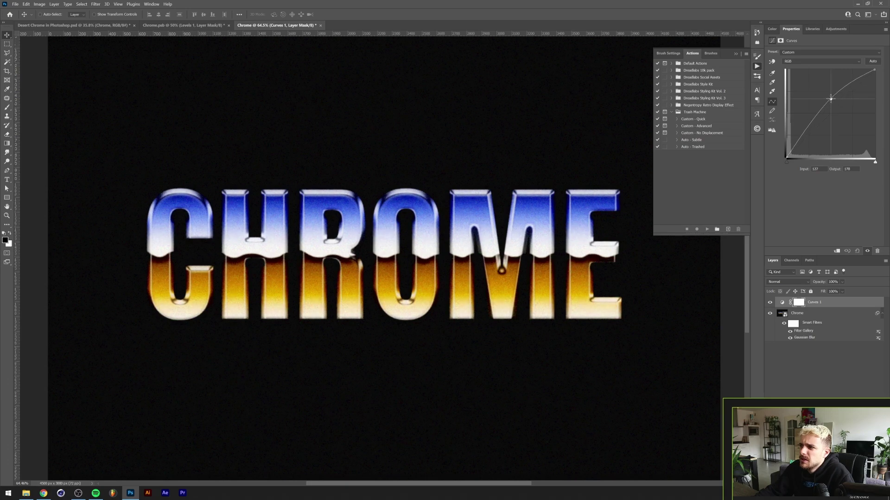
pyautogui.click(770, 302)
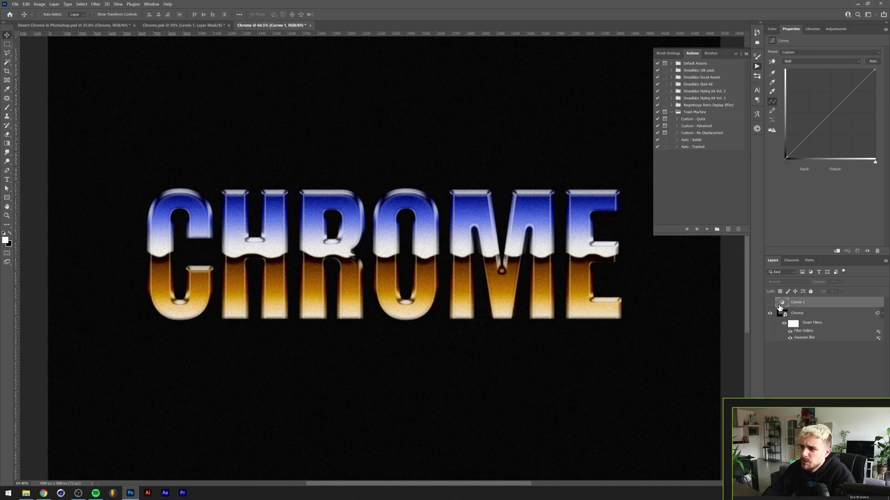
pyautogui.press('Delete')
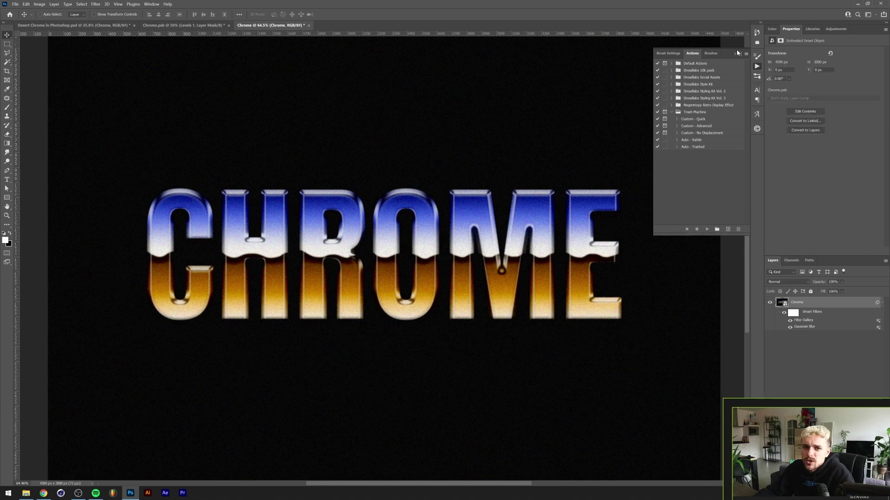
# Create a new layer above the Chrome smart object and fill it with 50% Gray at 100% opacity
pyautogui.click(673, 112)
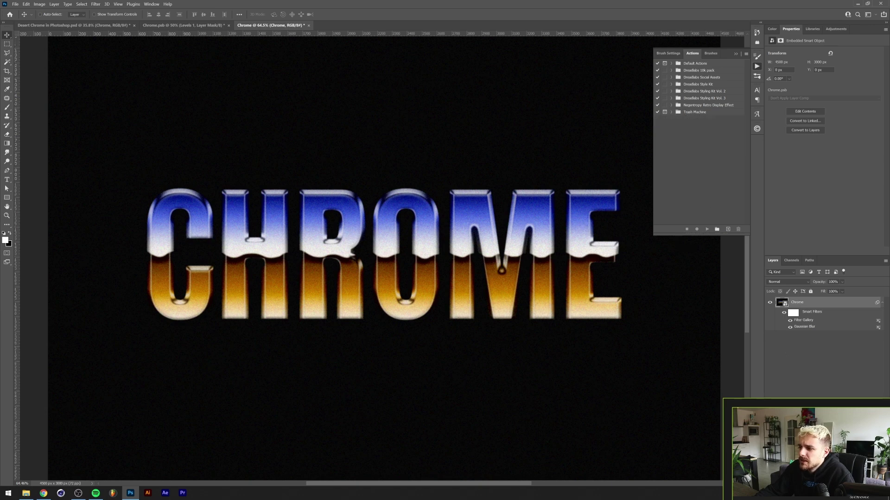
pyautogui.hotkey('ctrl', 'shift', 'alt', 'n')
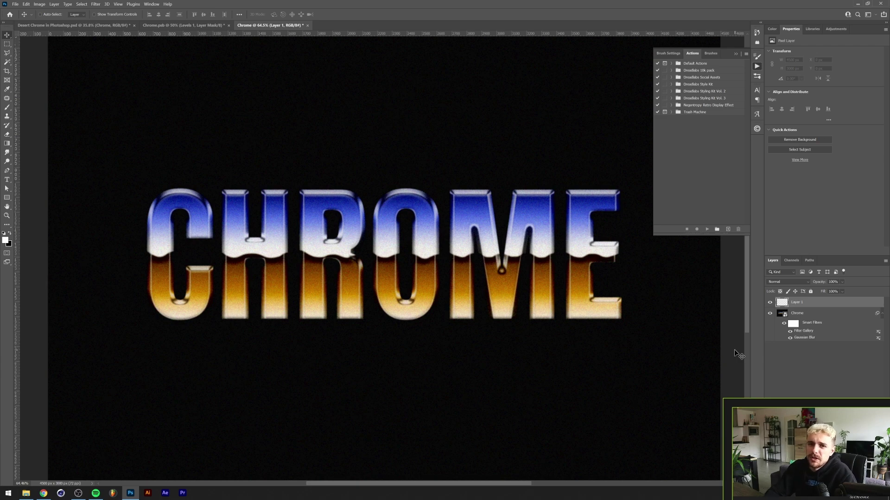
pyautogui.hotkey('shift', 'BackSpace')
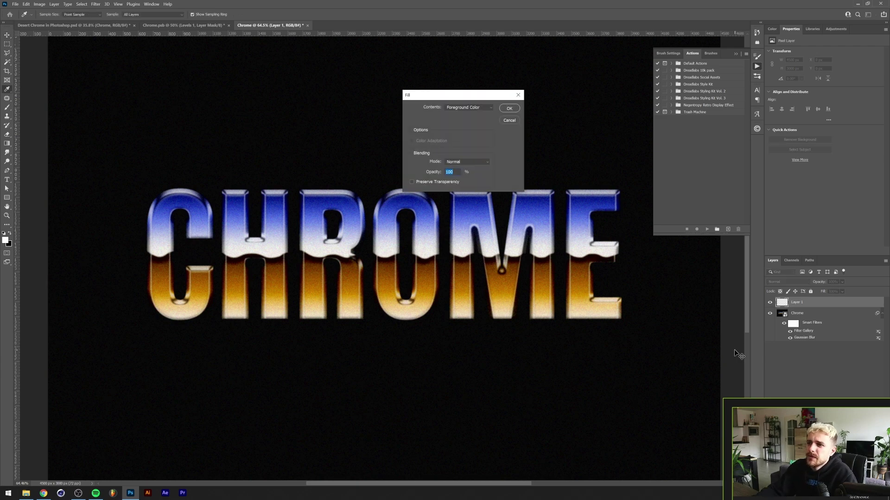
pyautogui.click(465, 107)
pyautogui.click(470, 168)
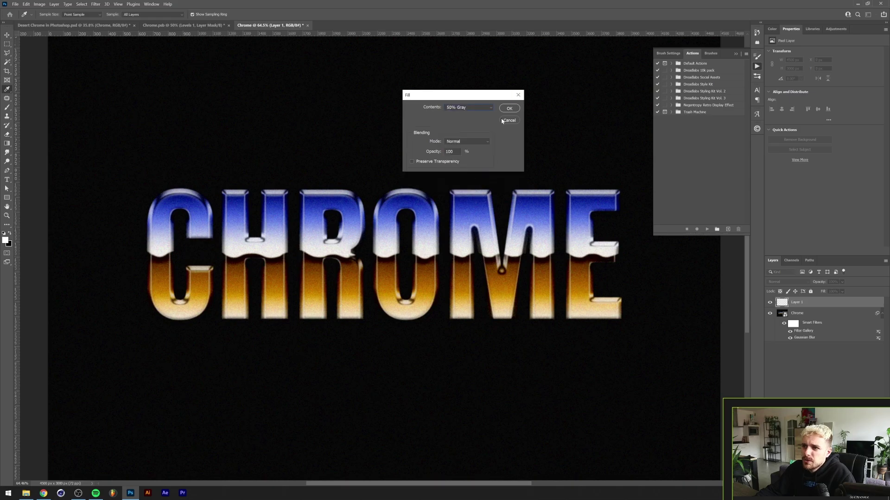
pyautogui.click(506, 109)
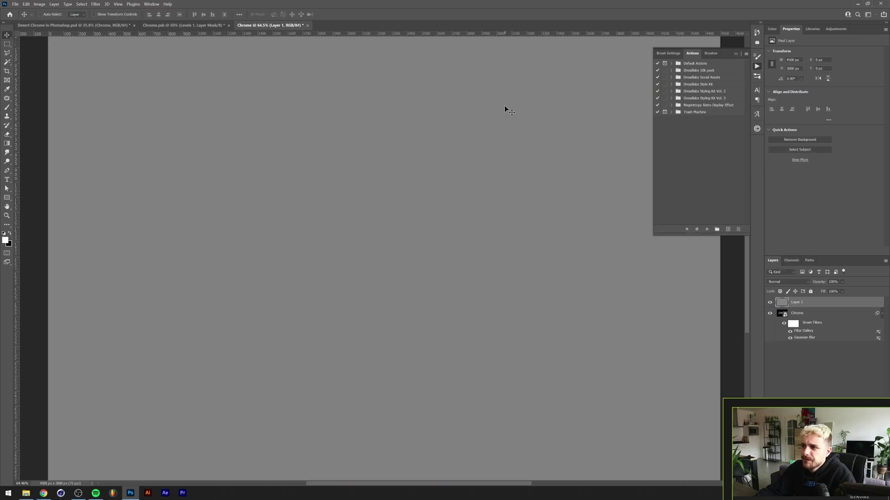
# Add 10% uniform monochromatic noise to the gray layer and set its blend mode to Color Burn
pyautogui.click(96, 3)
pyautogui.moveTo(102, 105)
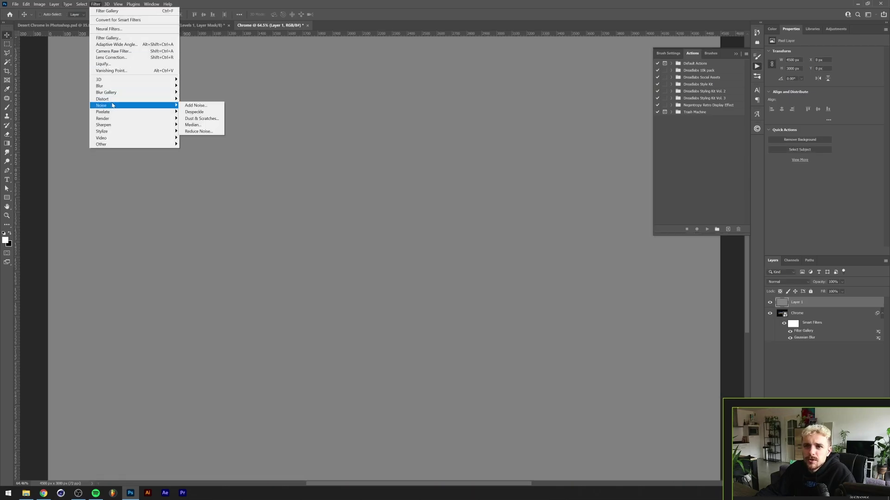
pyautogui.click(194, 105)
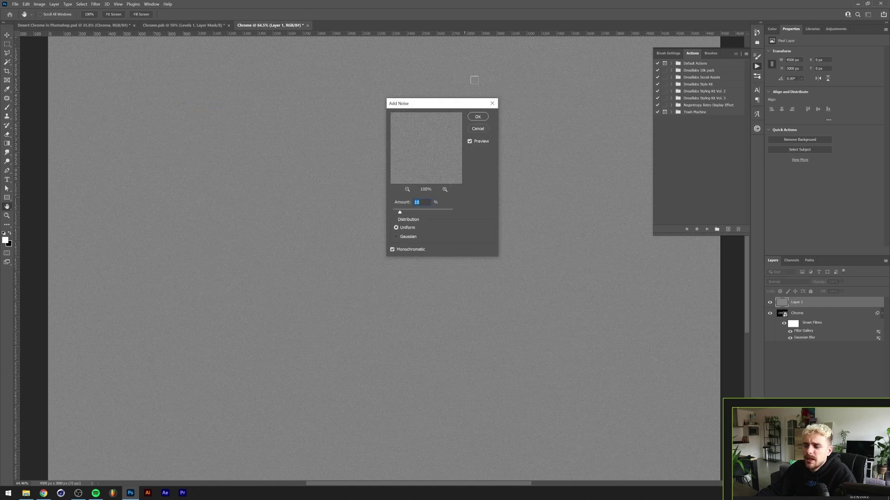
pyautogui.click(477, 118)
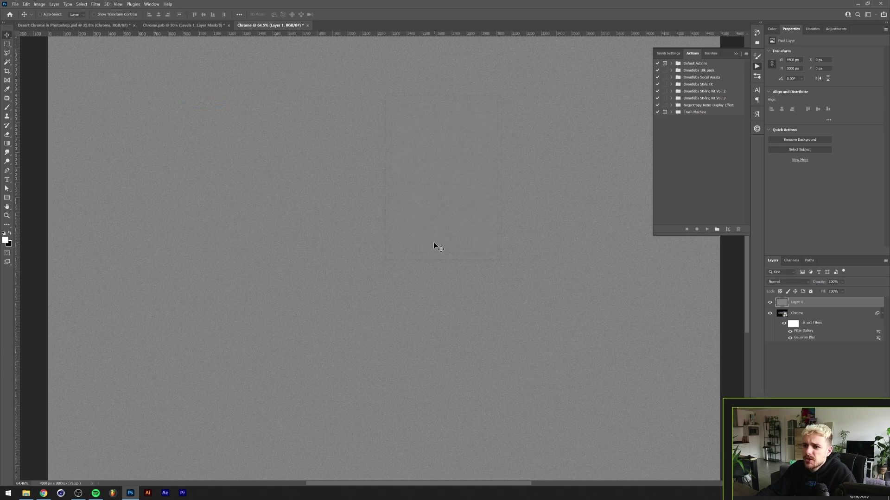
pyautogui.click(789, 284)
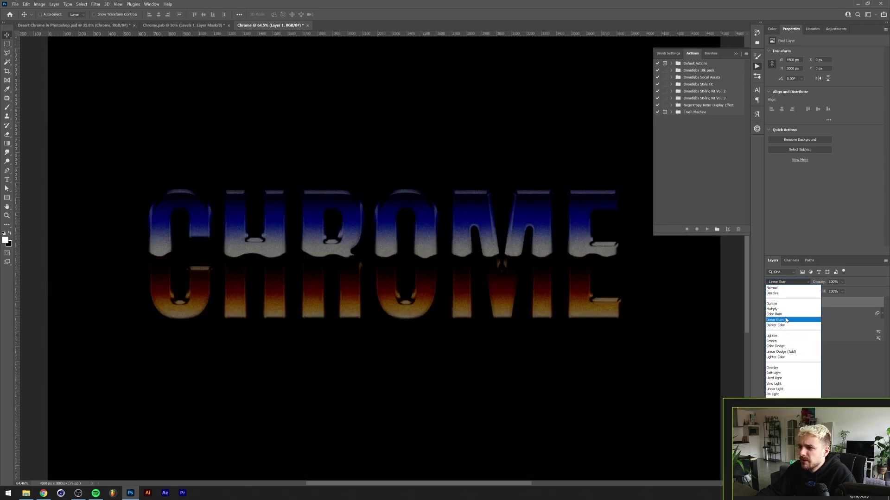
pyautogui.click(786, 314)
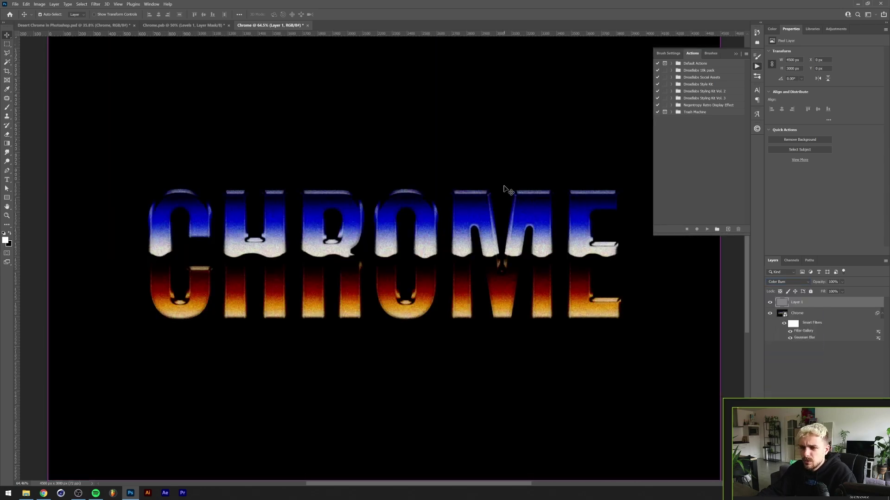
# Brighten the gray noise layer with Curves by moving its white point to input 143, and lower the layer's opacity to about 82%
pyautogui.hotkey('ctrl', 'm')
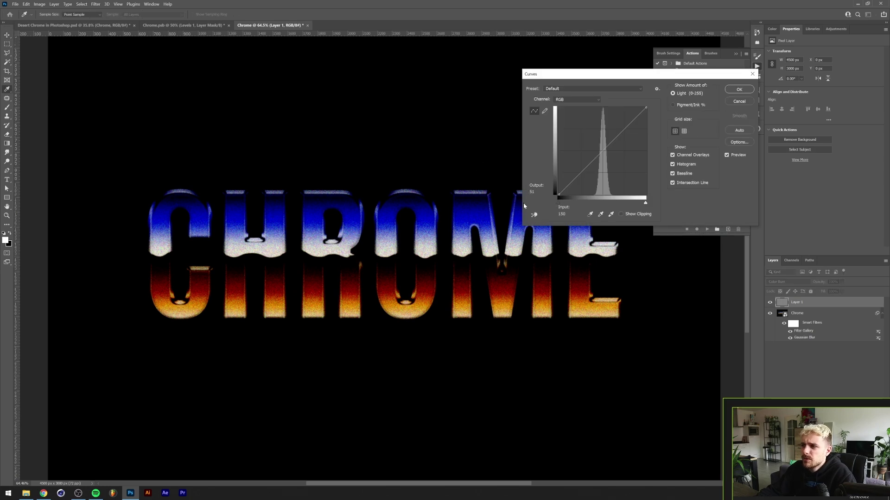
pyautogui.moveTo(559, 203); pyautogui.dragTo(548, 210)
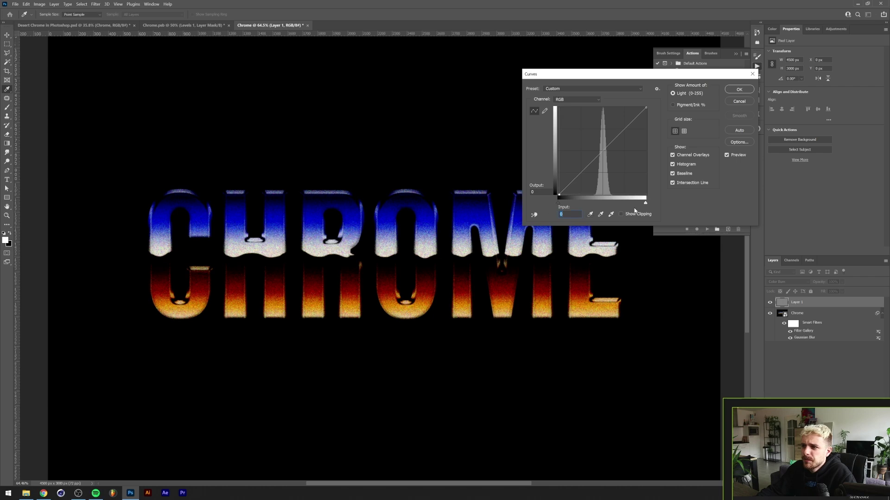
pyautogui.moveTo(644, 206); pyautogui.dragTo(607, 209)
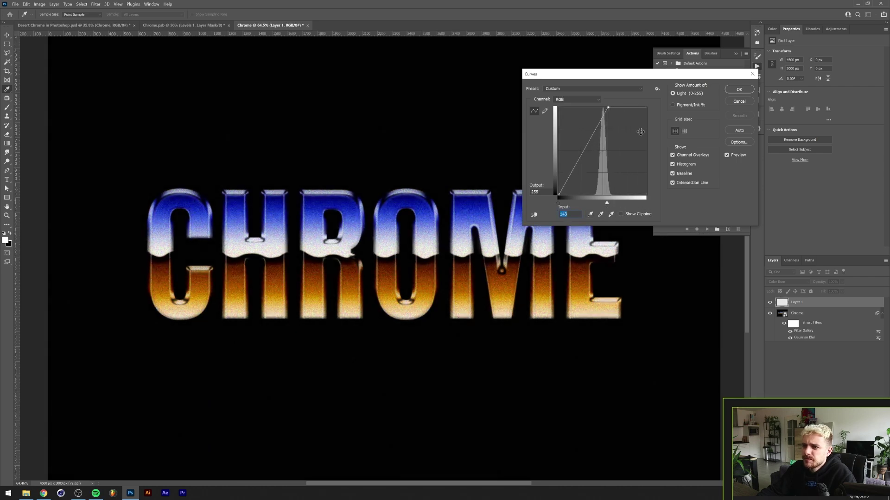
pyautogui.click(741, 88)
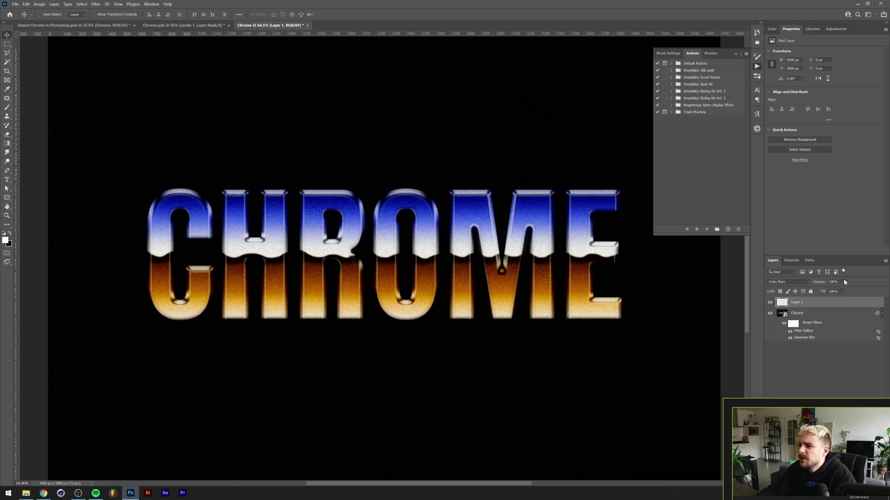
pyautogui.moveTo(843, 281); pyautogui.dragTo(846, 291)
pyautogui.click(834, 311)
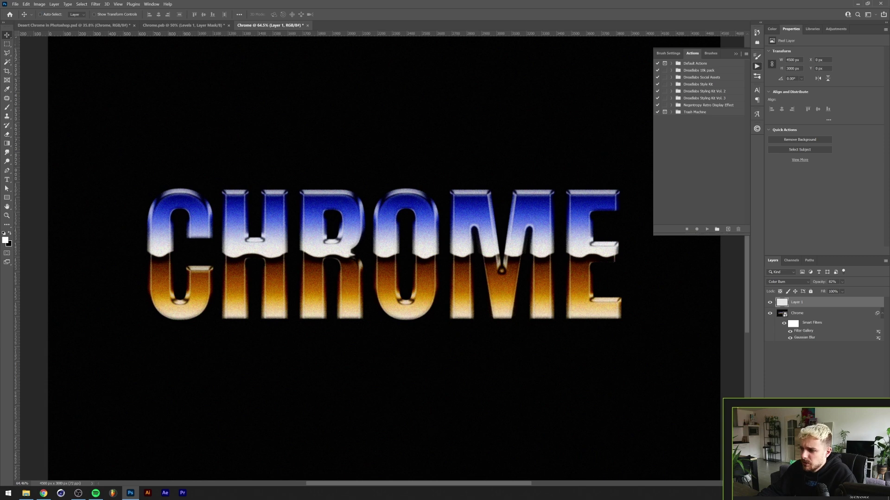
# Add another layer above the first noise layer, fill it with 50% Gray at 100% opacity, and reapply the last Add Noise filter
pyautogui.hotkey('ctrl', 'shift', 'alt', 'n')
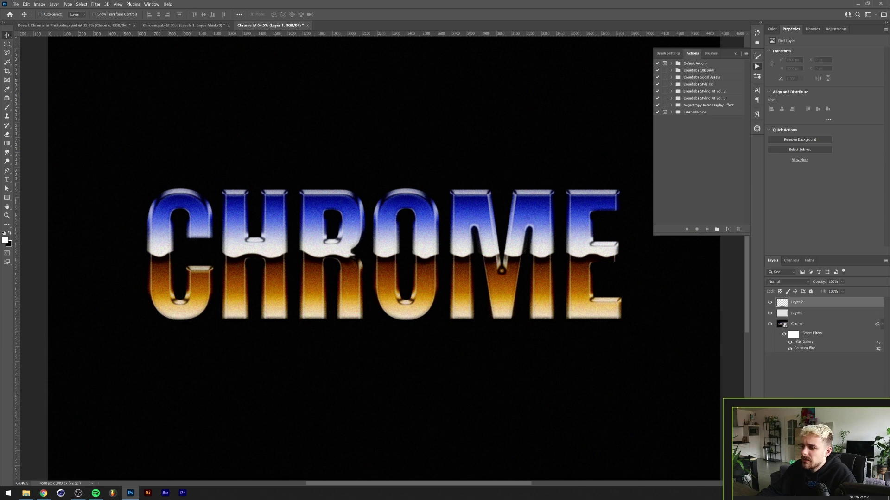
pyautogui.press('i')
pyautogui.hotkey('shift', 'F5')
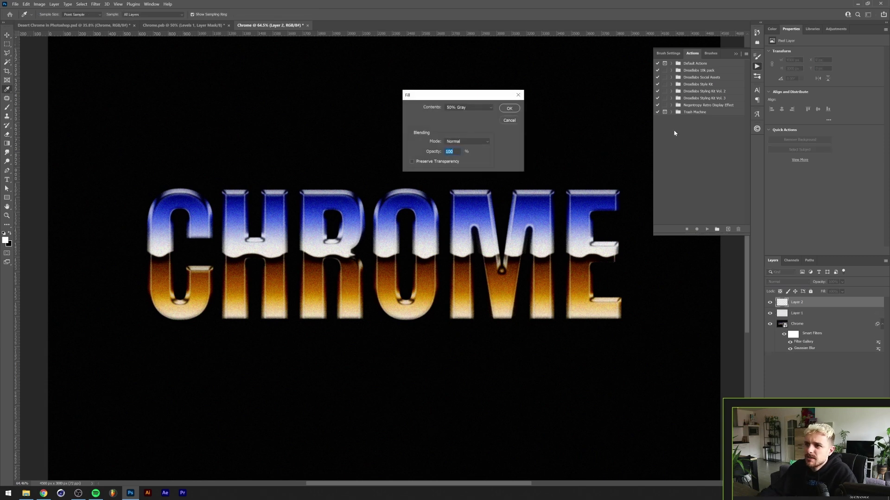
pyautogui.click(510, 108)
pyautogui.press('v')
pyautogui.click(95, 4)
pyautogui.click(106, 11)
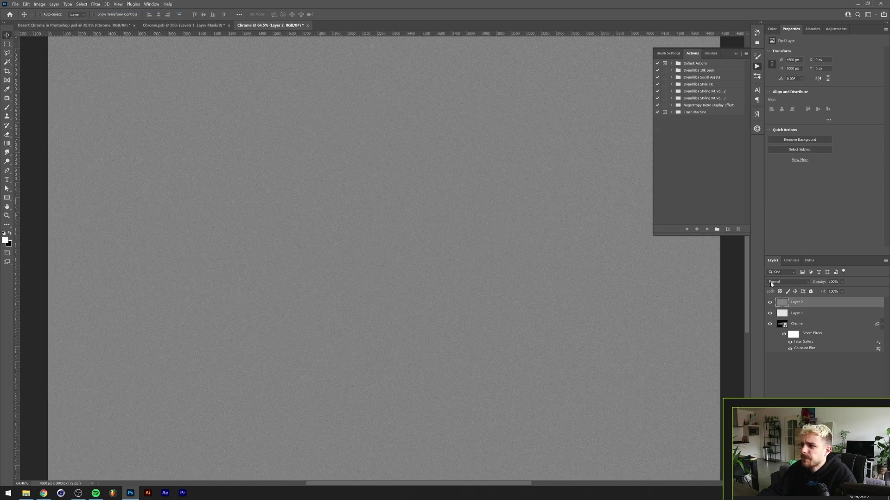
# Blend the second noise layer with Screen and darken it with Curves by moving the black point to input 118
pyautogui.click(772, 283)
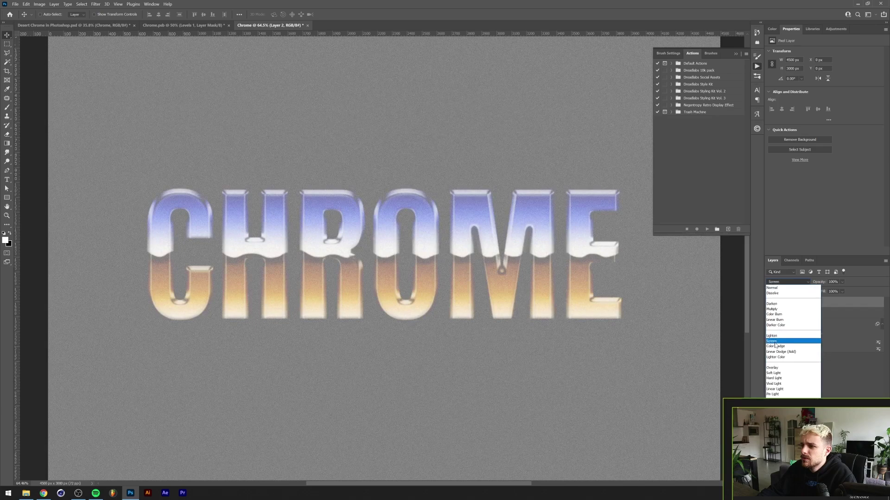
pyautogui.click(775, 343)
pyautogui.hotkey('ctrl', 'm')
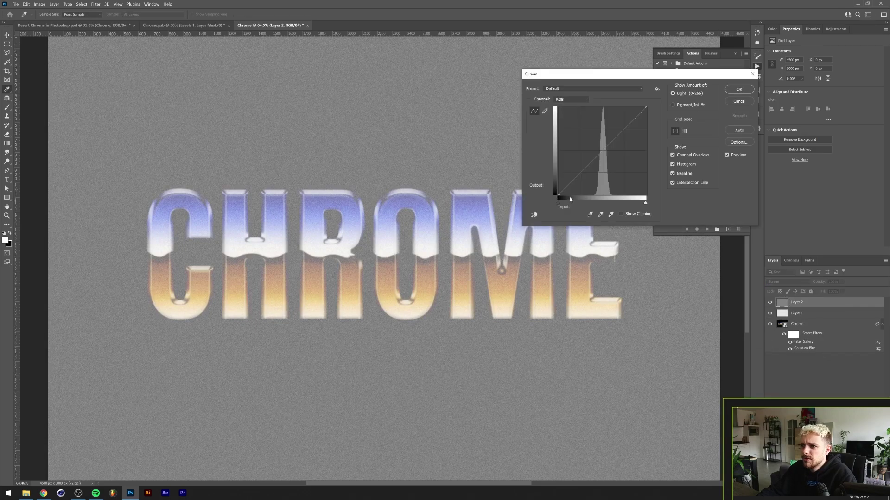
pyautogui.moveTo(558, 204); pyautogui.dragTo(598, 204)
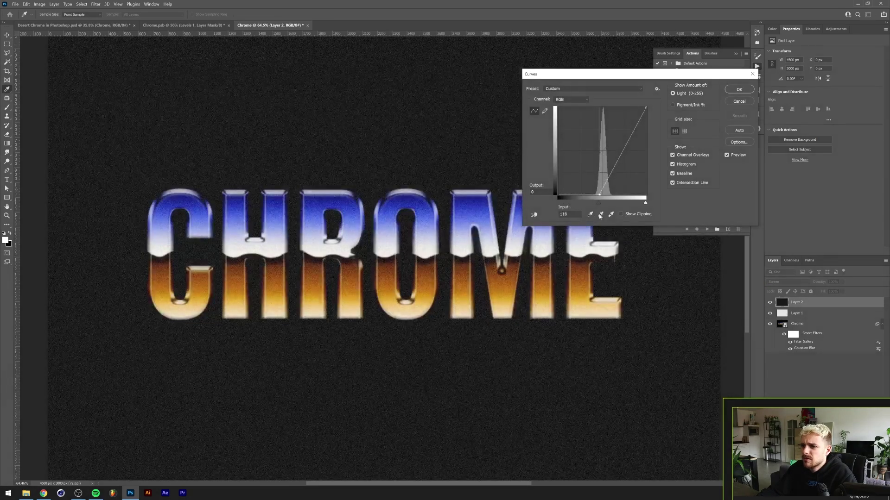
pyautogui.click(601, 215)
pyautogui.click(746, 90)
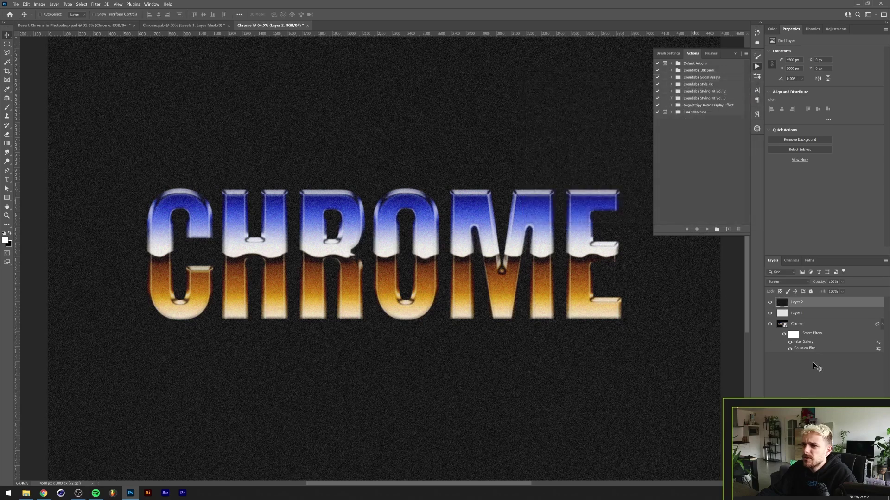
pyautogui.scroll(-5, 378, 259)
pyautogui.scroll(5, 379, 259)
# Place the soft grain texture from the Film Grain Texture Pack in File Explorer and scale it to cover the whole canvas
pyautogui.click(26, 493)
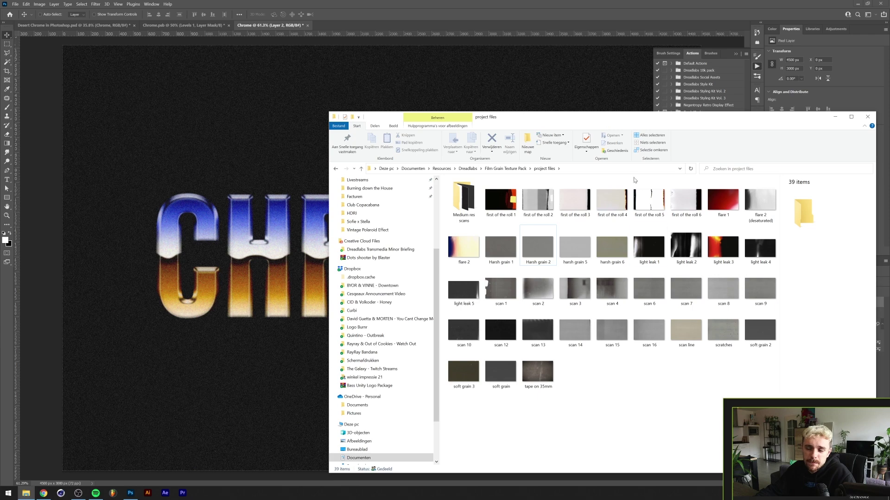
pyautogui.click(538, 248)
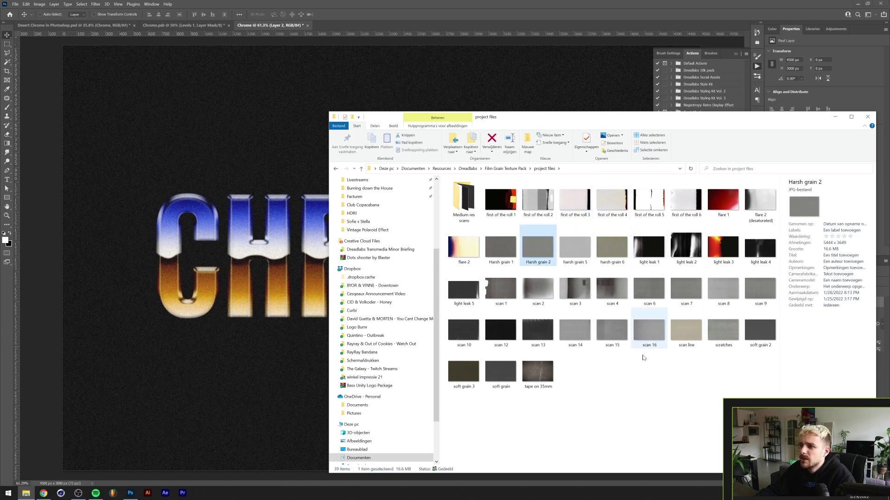
pyautogui.moveTo(501, 372); pyautogui.dragTo(308, 245)
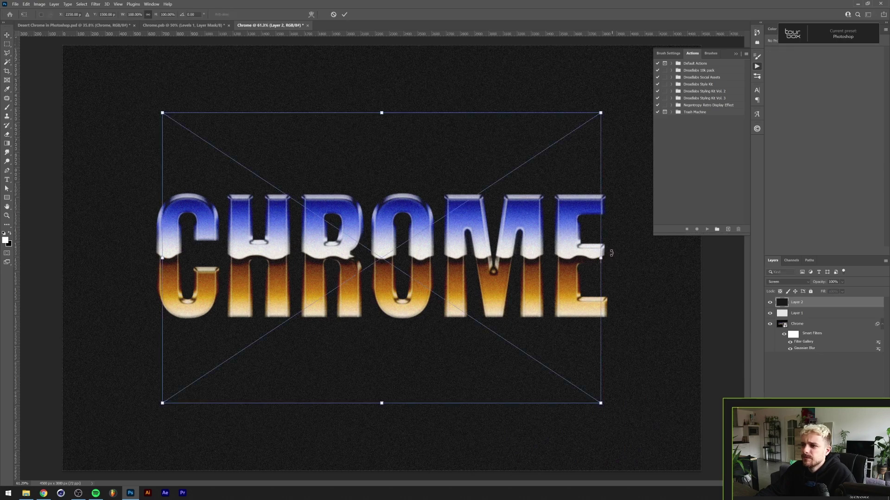
pyautogui.moveTo(600, 258); pyautogui.dragTo(738, 263)
pyautogui.press('Return')
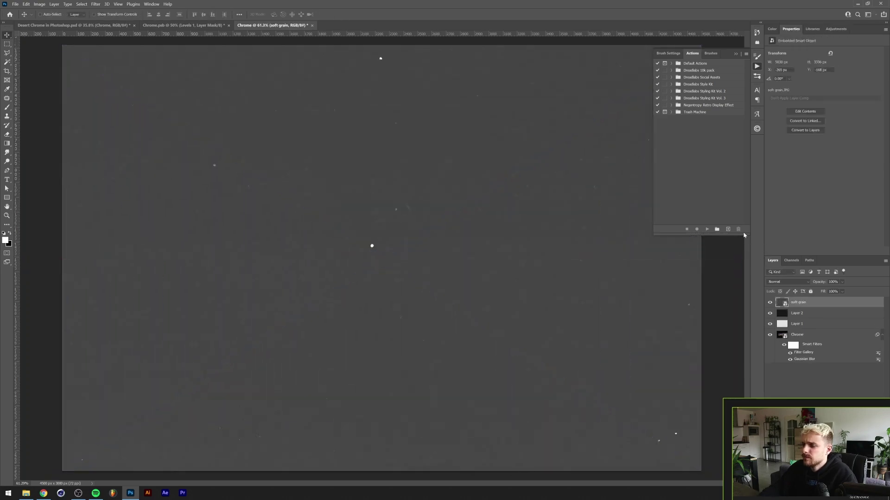
# Set the soft grain layer's blend mode to Screen and apply Curves with the black point at input 57
pyautogui.click(791, 282)
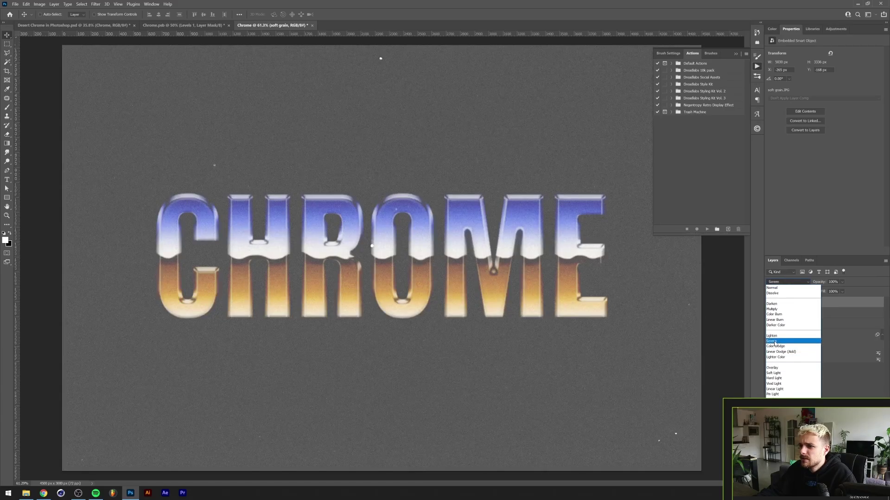
pyautogui.click(775, 342)
pyautogui.hotkey('ctrl', 'm')
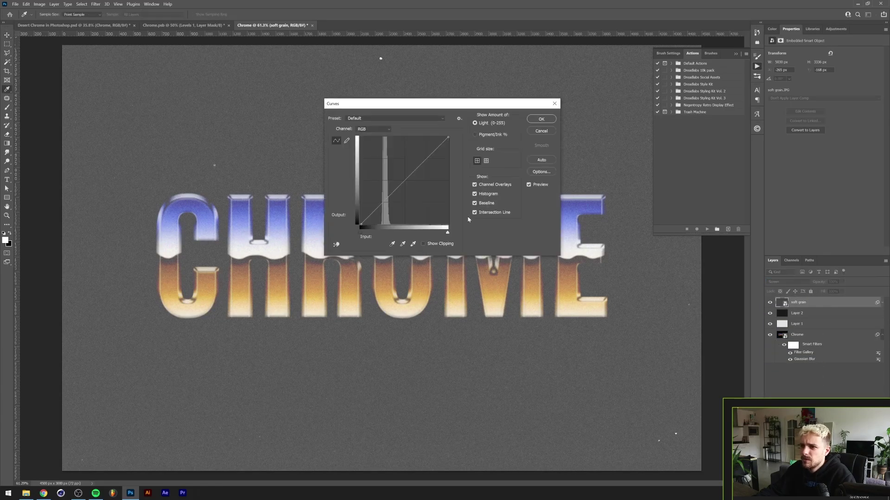
pyautogui.moveTo(448, 235)
pyautogui.mouseDown()
pyautogui.moveTo(415, 234)
pyautogui.moveTo(448, 235)
pyautogui.mouseUp()
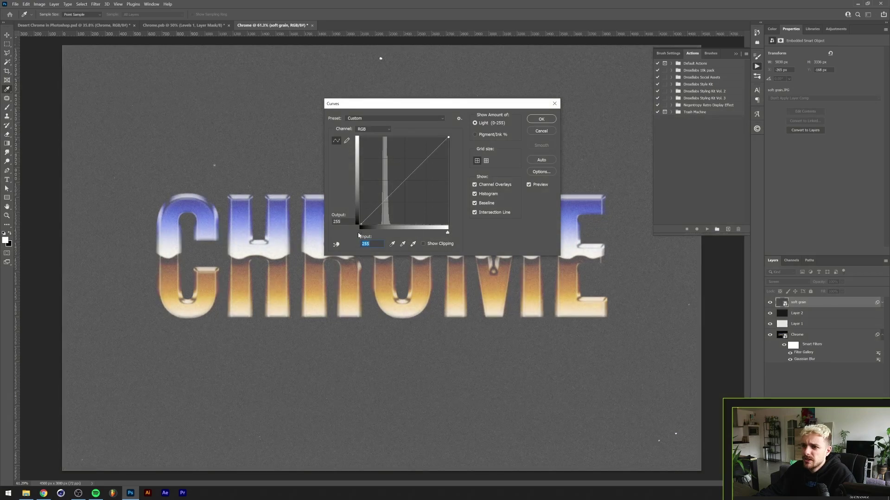
pyautogui.moveTo(362, 235); pyautogui.dragTo(380, 240)
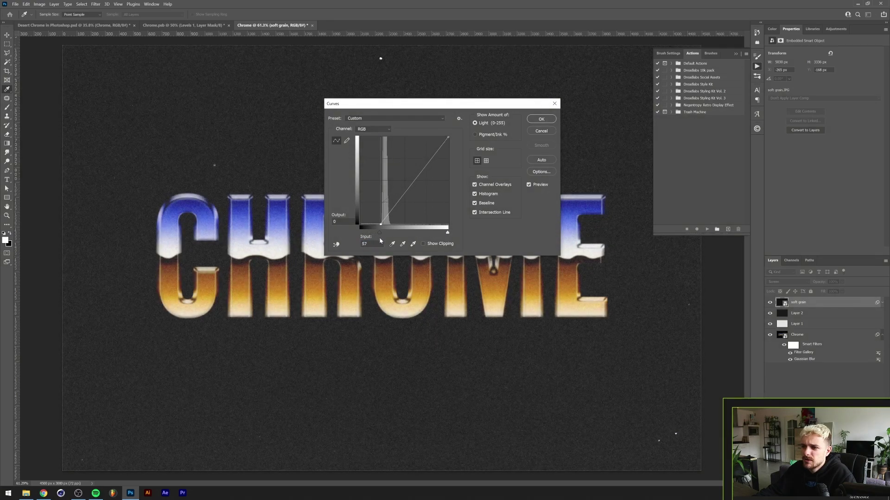
pyautogui.click(541, 119)
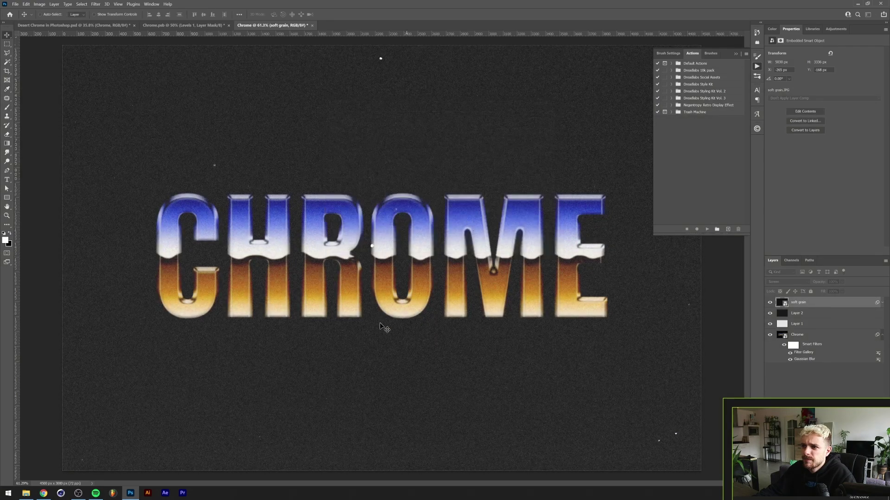
pyautogui.scroll(-1, 382, 327)
pyautogui.scroll(1, 382, 327)
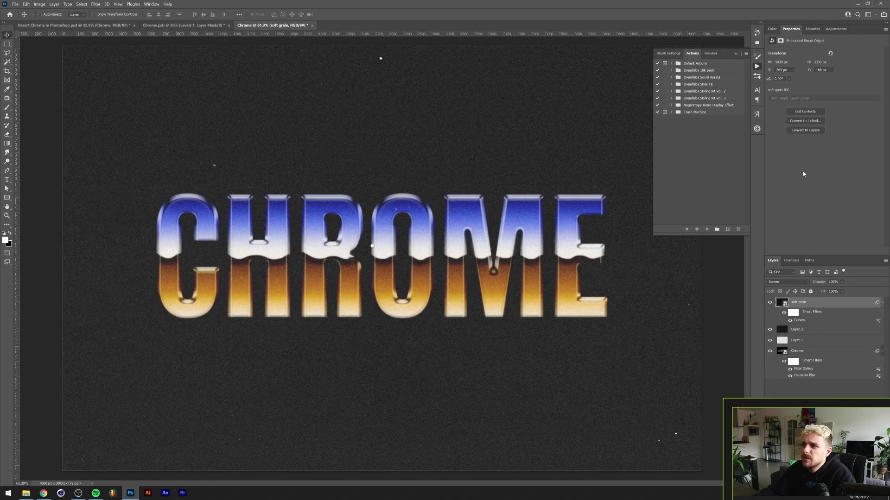
# Add a Hue/Saturation adjustment above the soft grain layer with hue -5 and saturation +30
pyautogui.click(836, 29)
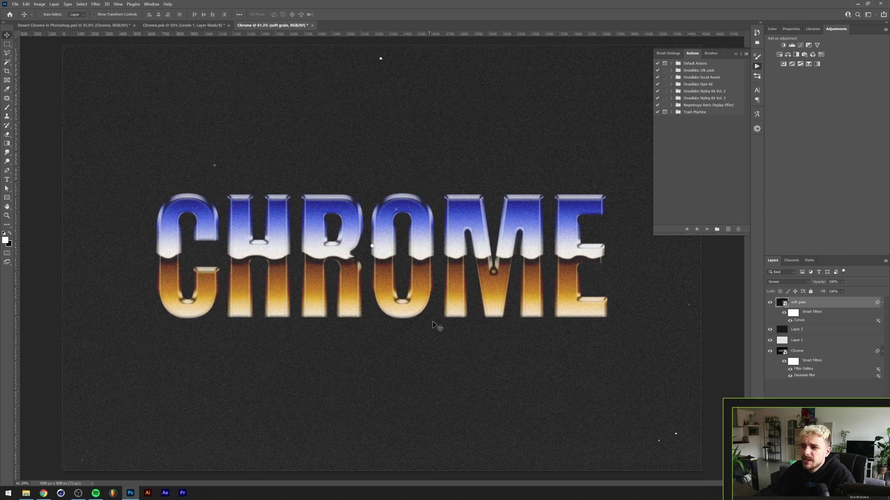
pyautogui.click(779, 55)
pyautogui.moveTo(823, 92)
pyautogui.mouseDown()
pyautogui.moveTo(843, 101)
pyautogui.moveTo(822, 83)
pyautogui.mouseUp()
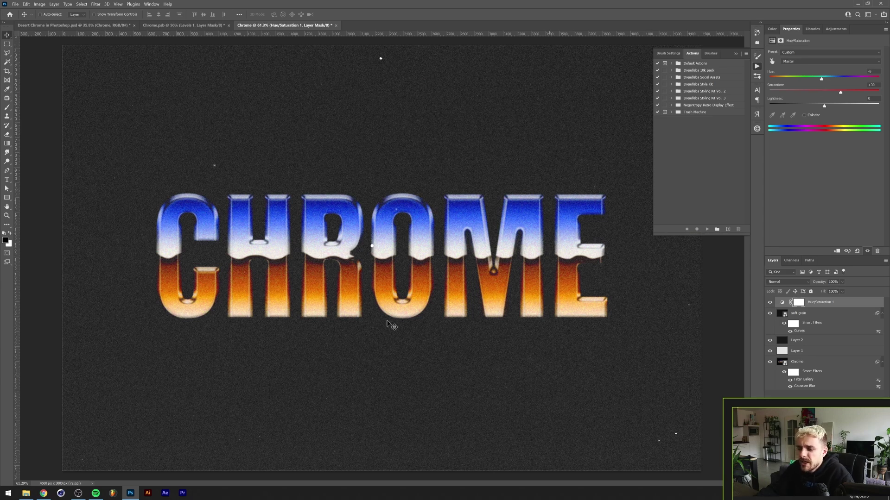
# Place the scan 16 texture from the film grain folder in File Explorer and enlarge it to span the canvas width
pyautogui.click(26, 493)
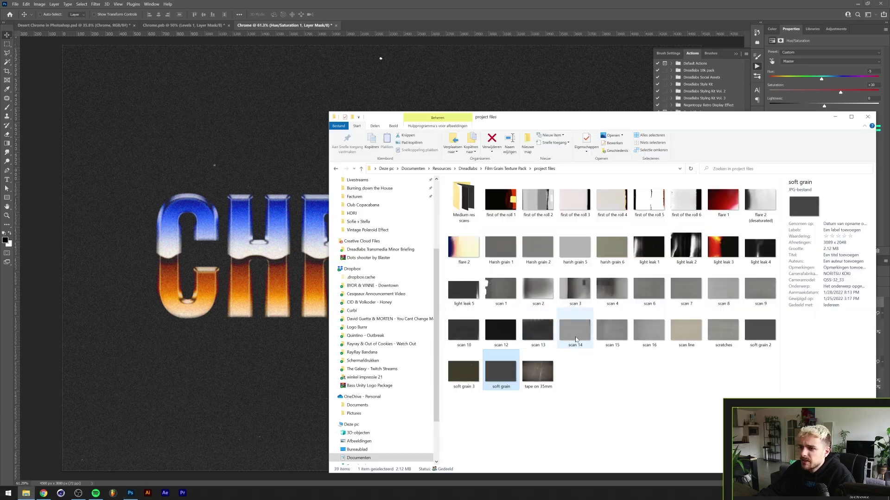
pyautogui.click(180, 240)
pyautogui.moveTo(179, 240); pyautogui.dragTo(358, 272)
pyautogui.press('Return')
# Set scan 16 to Screen and apply Curves with a raised black point and a curve point at input 181, output 138
pyautogui.click(788, 281)
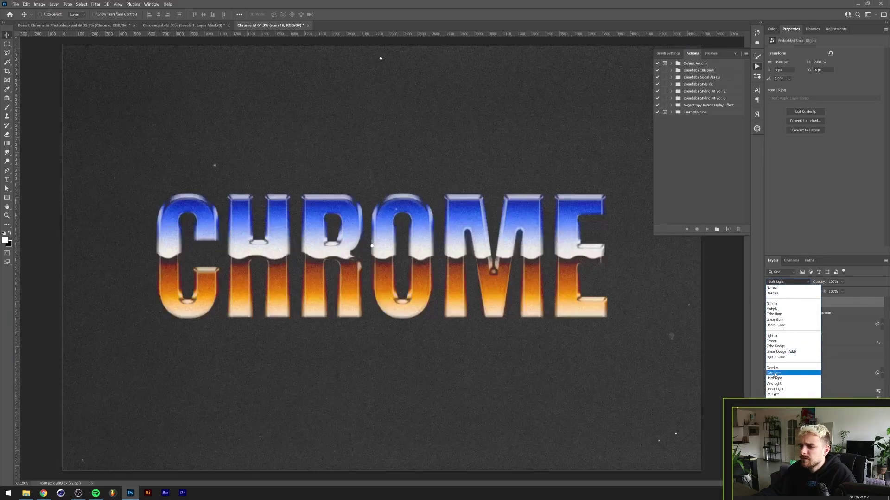
pyautogui.click(771, 341)
pyautogui.hotkey('ctrl', 'm')
pyautogui.moveTo(360, 228); pyautogui.dragTo(392, 232)
pyautogui.moveTo(448, 227); pyautogui.dragTo(435, 232)
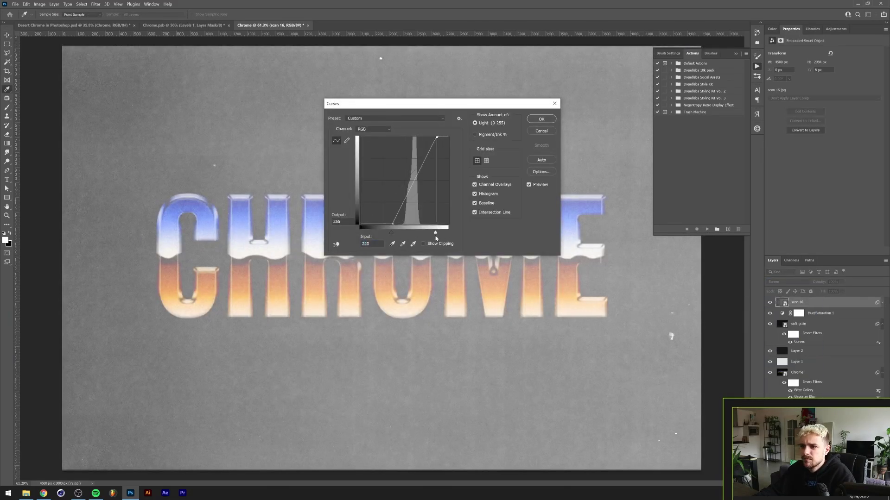
pyautogui.moveTo(422, 191); pyautogui.dragTo(423, 177)
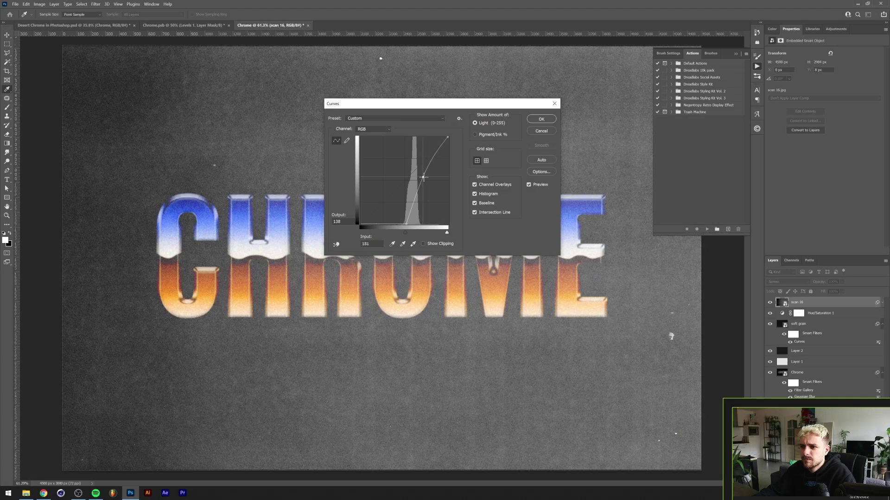
pyautogui.click(541, 119)
# Lower the scan 16 layer's opacity to about 23%
pyautogui.click(842, 282)
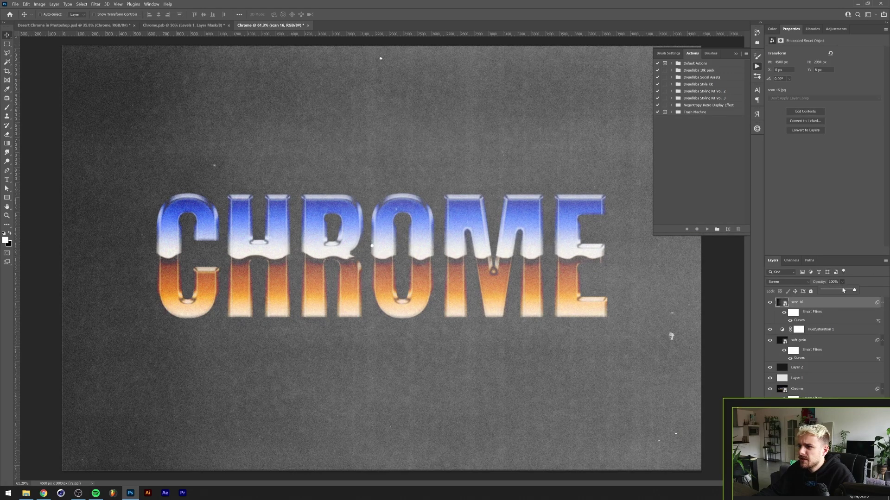
pyautogui.moveTo(842, 291); pyautogui.dragTo(830, 290)
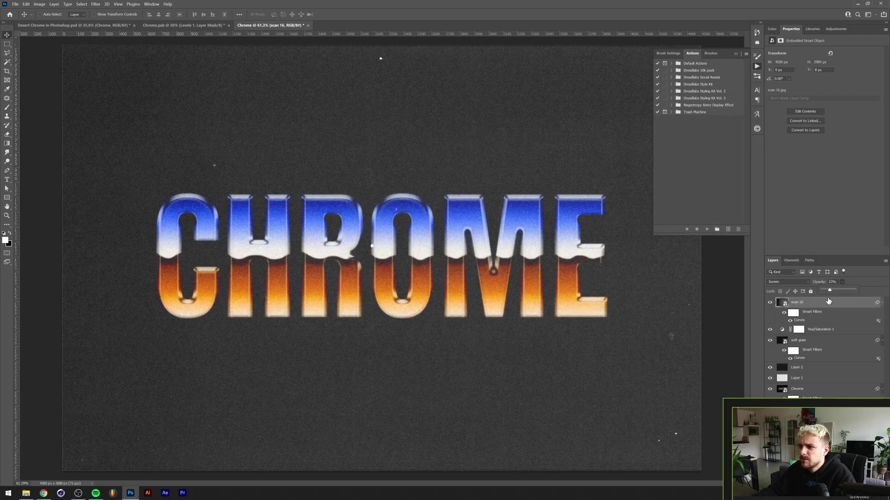
pyautogui.scroll(-2, 516, 299)
pyautogui.scroll(2, 513, 304)
# Place AAA-LENS FLARE KIT (23) from the Lens Flares folder in File Explorer at the E's lower-right corner, directly above the Chrome layer
pyautogui.hotkey('alt', 'Tab')
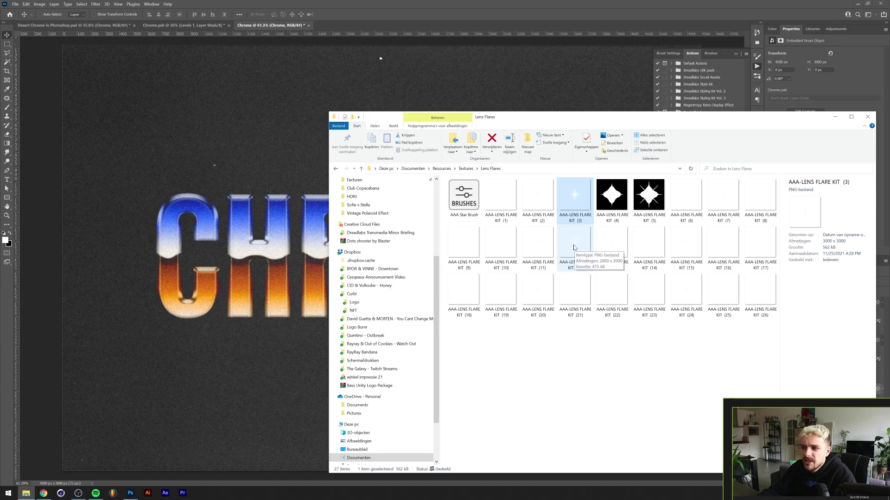
pyautogui.click(575, 248)
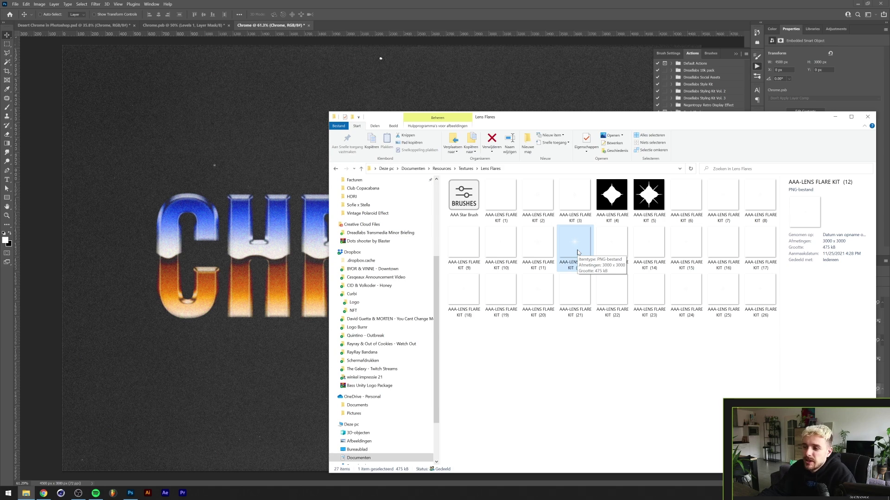
pyautogui.moveTo(578, 253); pyautogui.dragTo(602, 366)
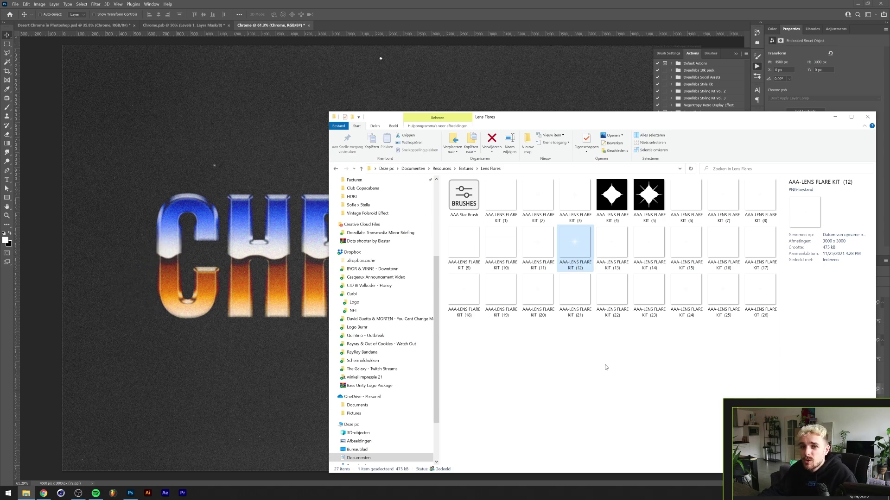
pyautogui.click(611, 299)
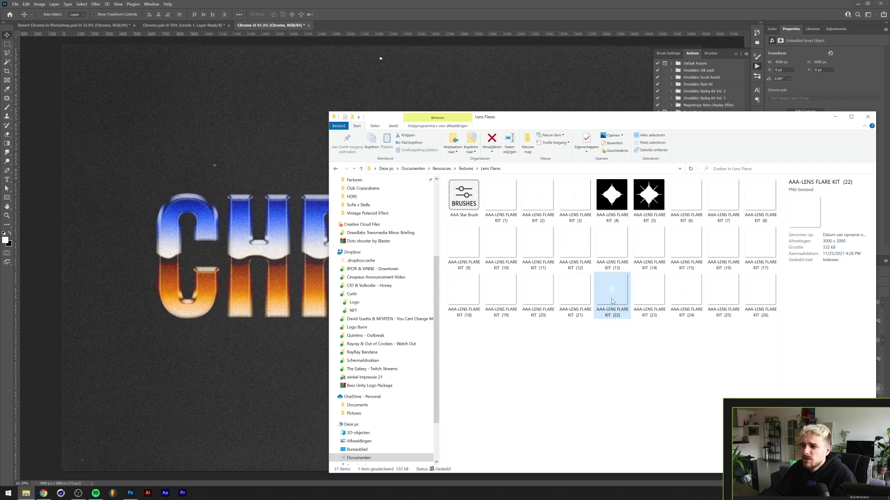
pyautogui.moveTo(612, 308); pyautogui.dragTo(282, 235)
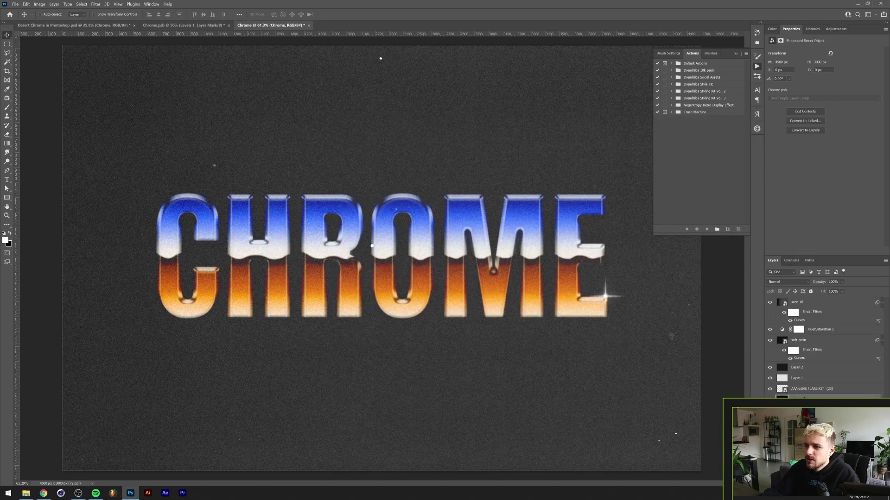
# Duplicate the lens flare onto the R's upper-left corner, the C's lower inner edge and the M's upper-right corner
pyautogui.click(810, 390)
pyautogui.moveTo(612, 296); pyautogui.dragTo(310, 199)
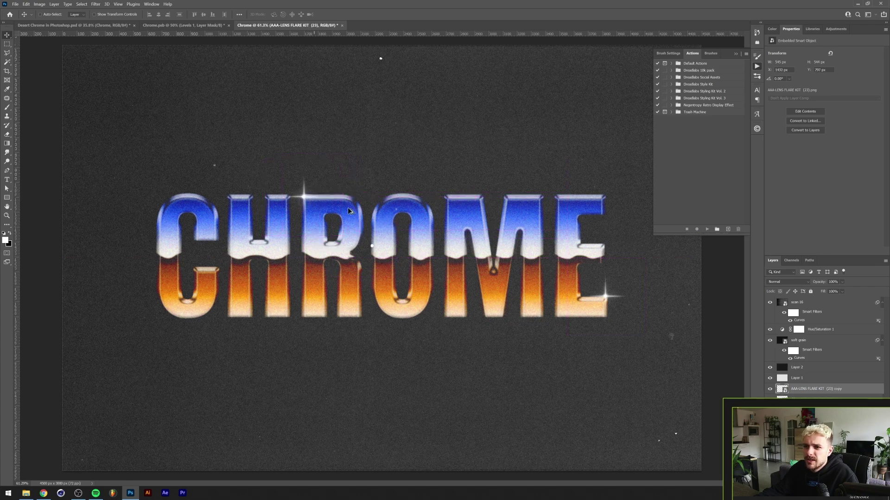
pyautogui.moveTo(352, 218); pyautogui.dragTo(254, 261)
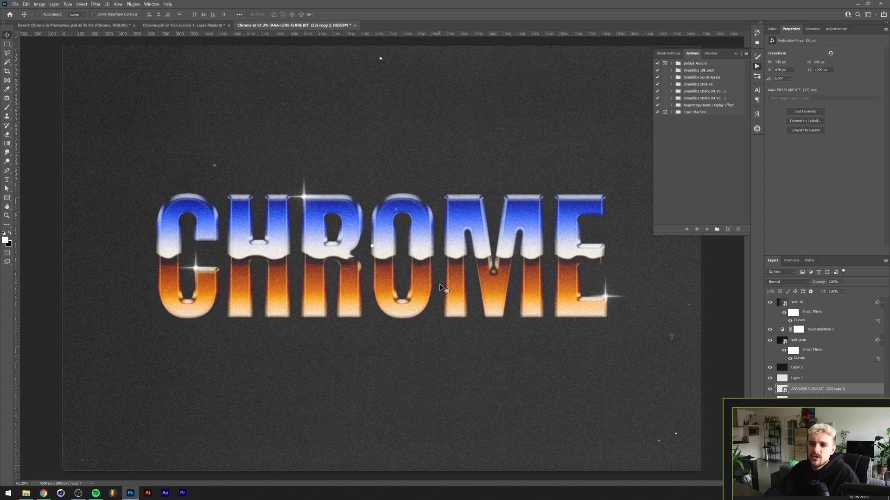
pyautogui.moveTo(196, 280); pyautogui.dragTo(541, 209)
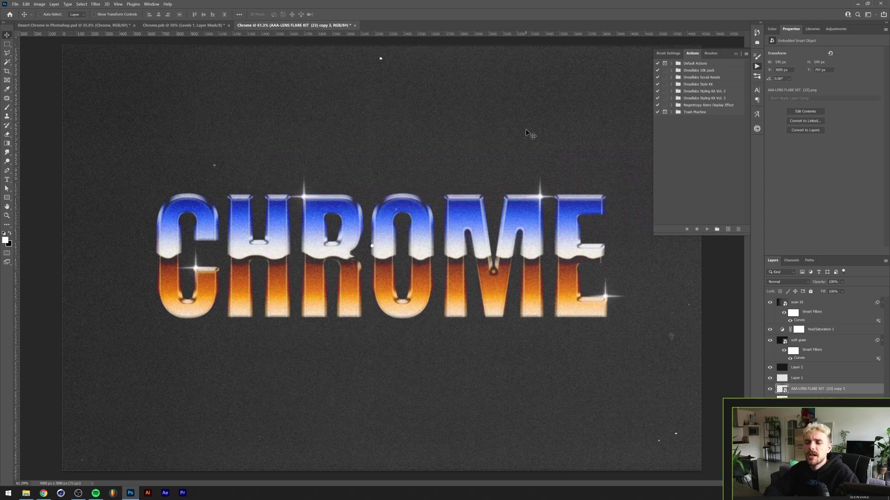